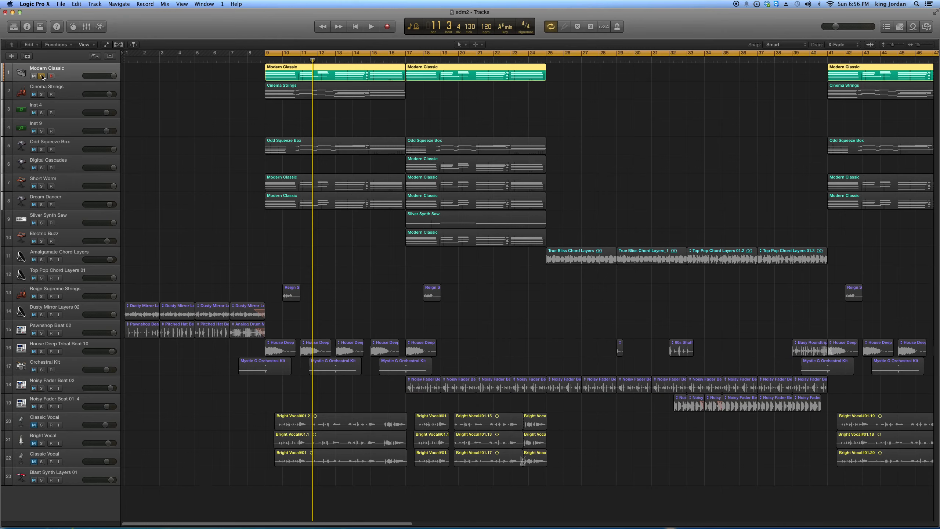
Audition the soloed Modern Classic track and raise the master volume slightly during playback.
key(space)
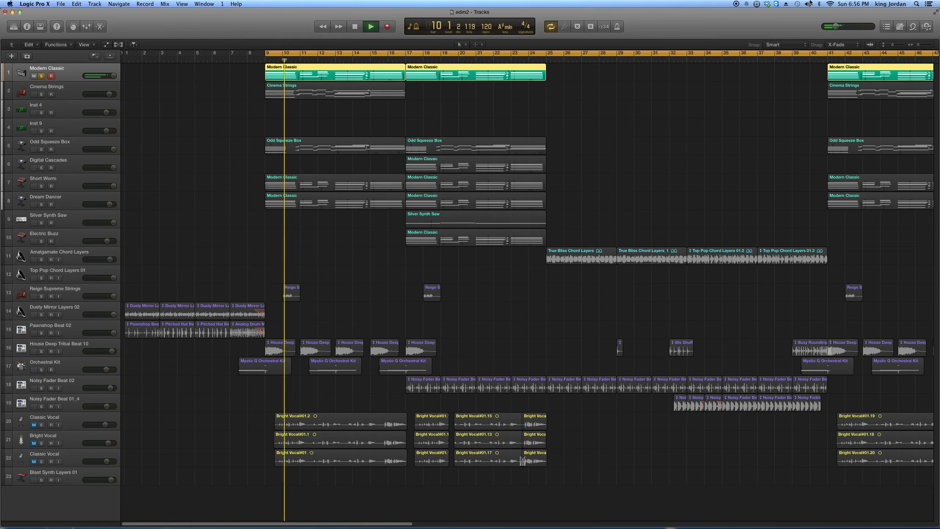
drag(839, 30, 848, 27)
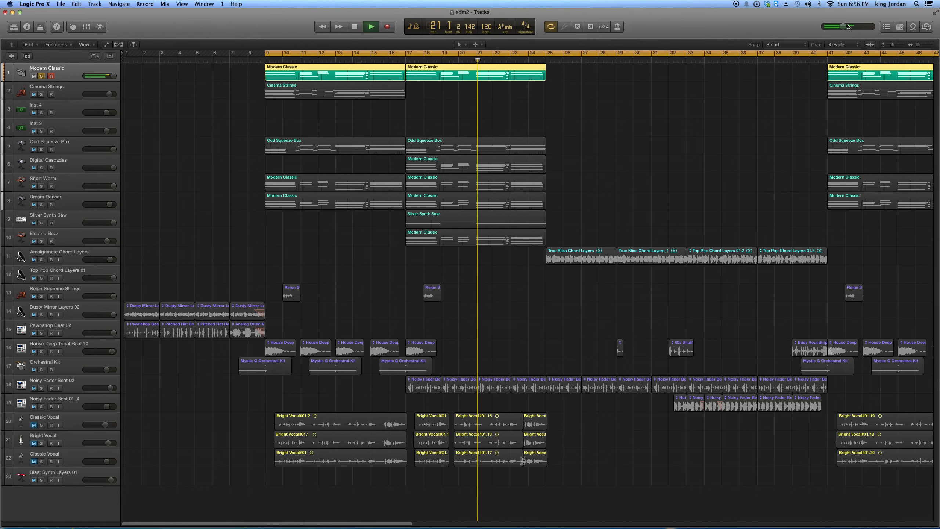
key(space)
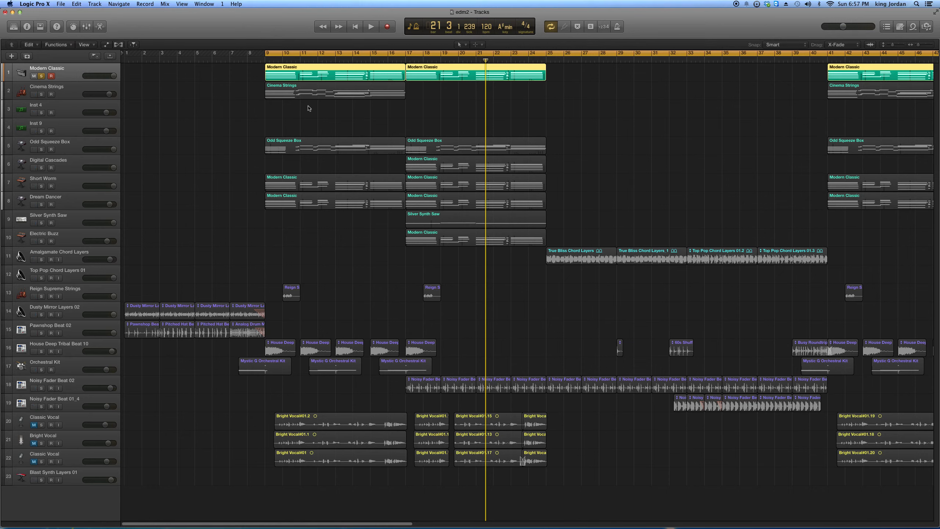
Solo the Short Worm and Dream Dancer tracks and move both directly beneath Modern Classic.
click(41, 186)
click(41, 205)
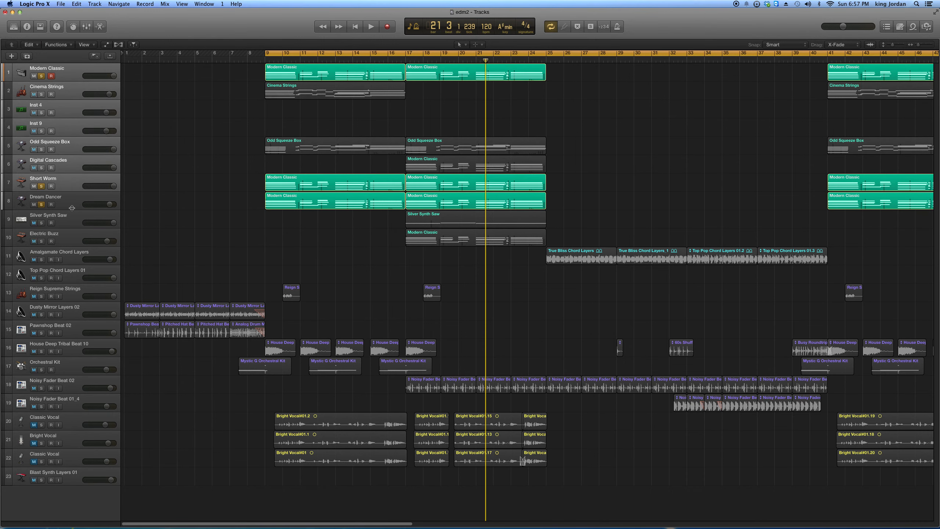
click(73, 208)
shift+click(69, 184)
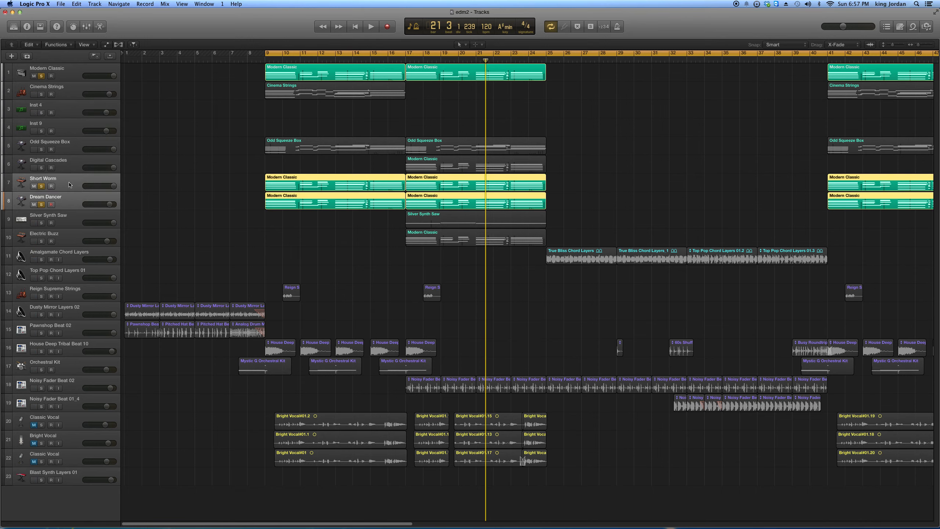
drag(69, 184, 99, 89)
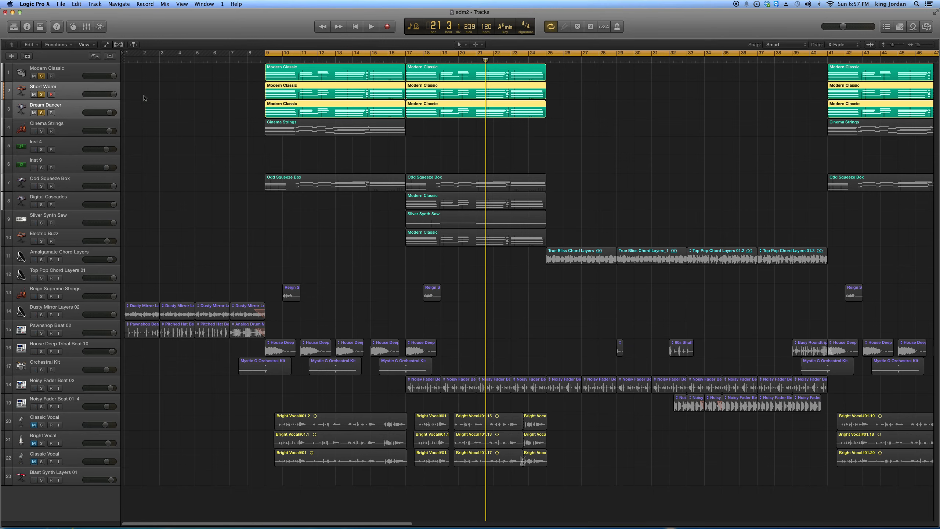
Audition the soloed Modern Classic, Short Worm and Dream Dancer tracks together from about bar 9, raising the master volume slightly.
click(263, 60)
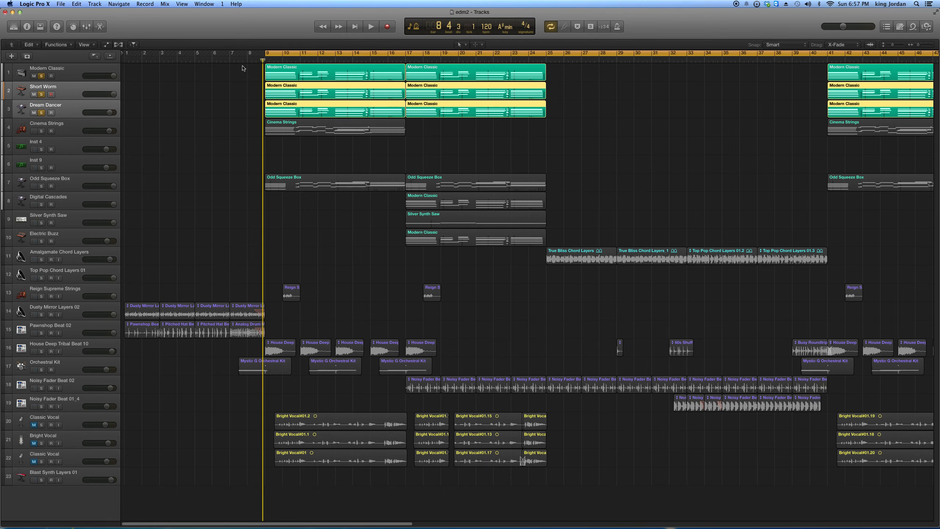
key(space)
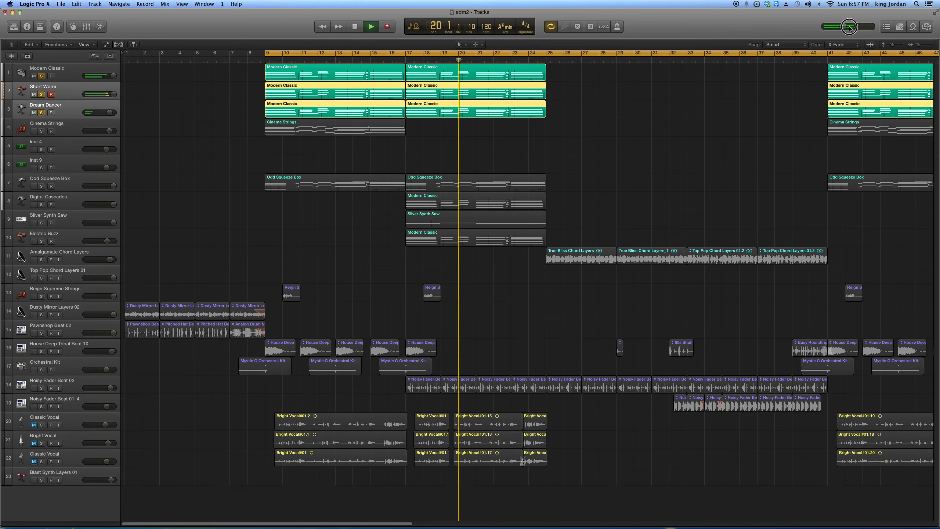
drag(843, 28, 847, 30)
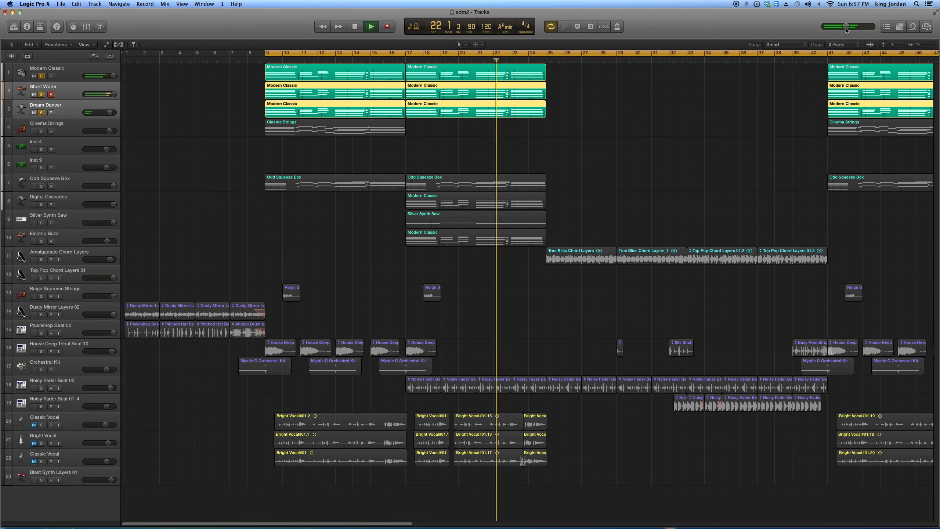
key(space)
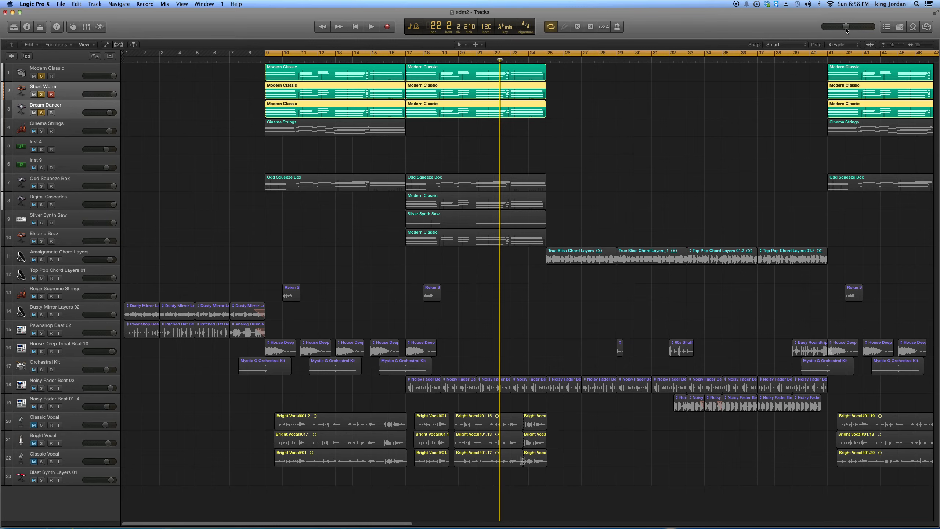
key(space)
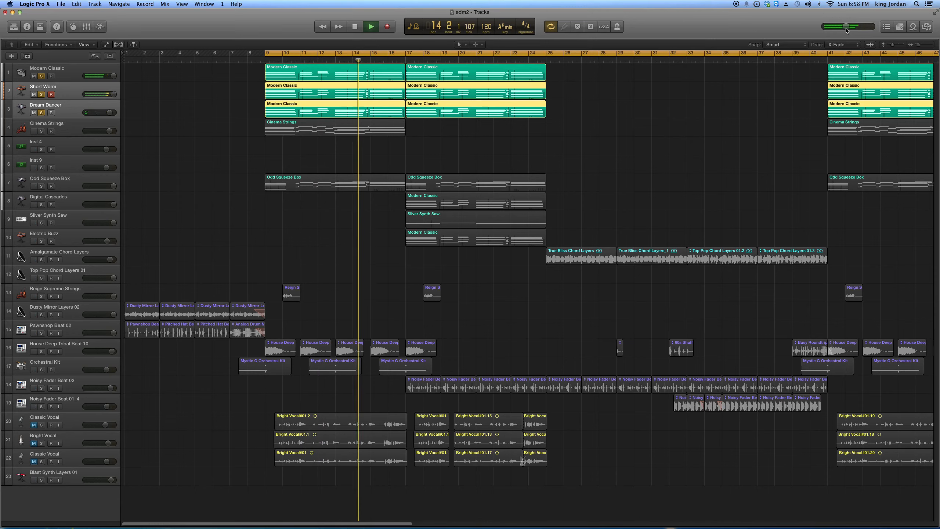
key(space)
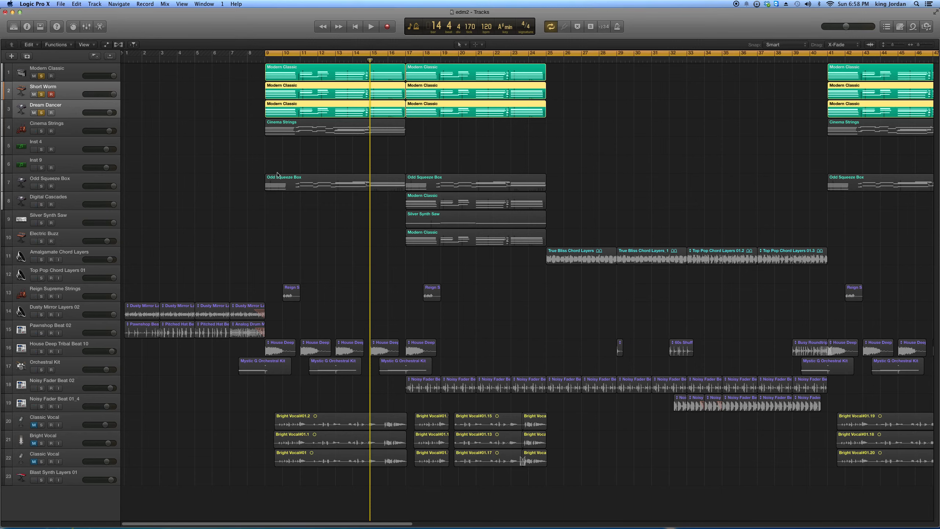
Solo Cinema Strings as well and audition the four soloed tracks together from bar 9.
click(42, 132)
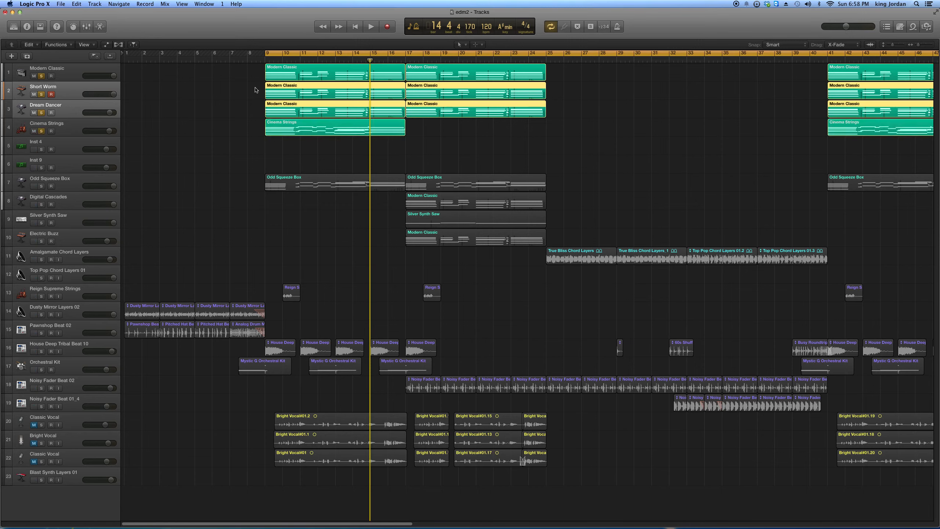
click(265, 62)
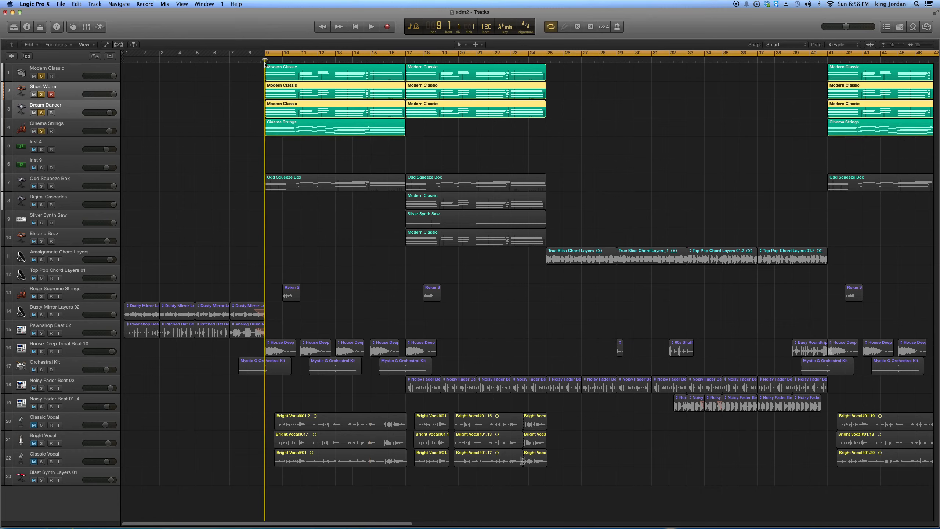
key(space)
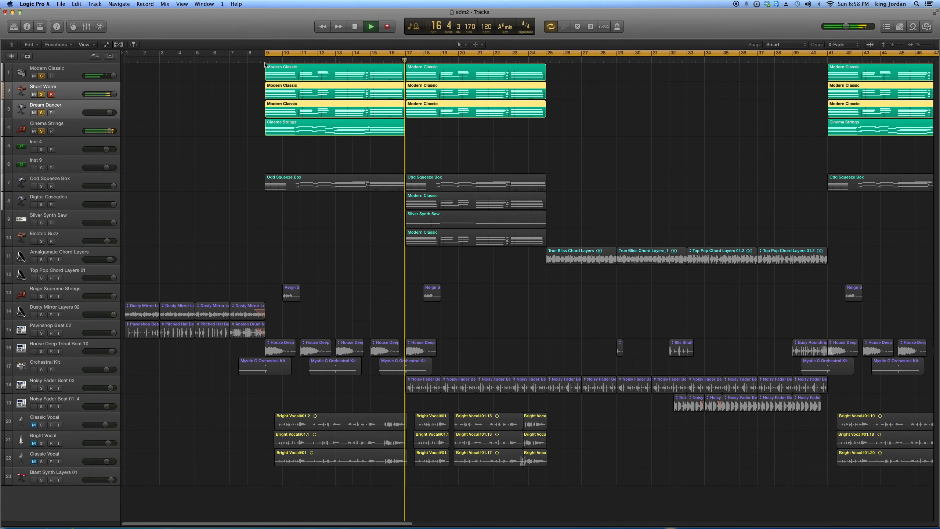
key(space)
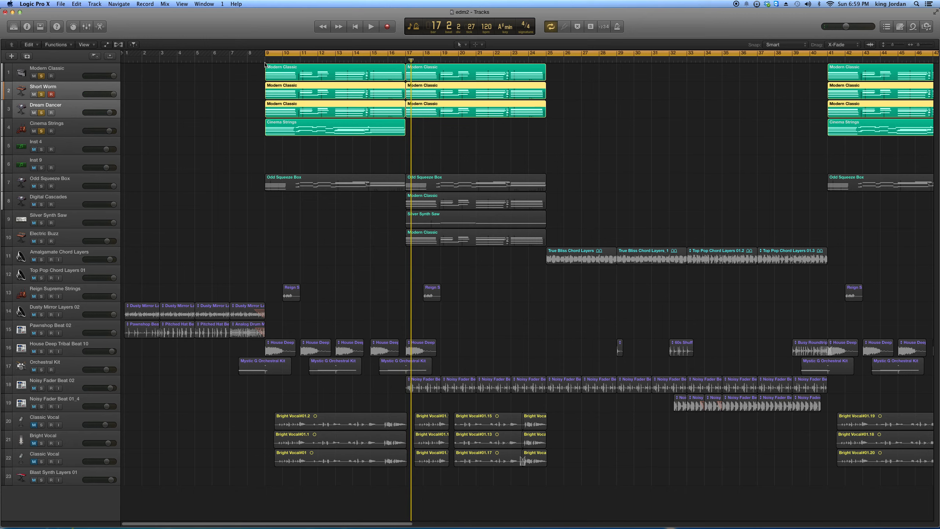
Clear the solos on Dream Dancer, Short Worm, Modern Classic and Cinema Strings, and audition Odd Squeeze Box alone from bar 9.
click(42, 113)
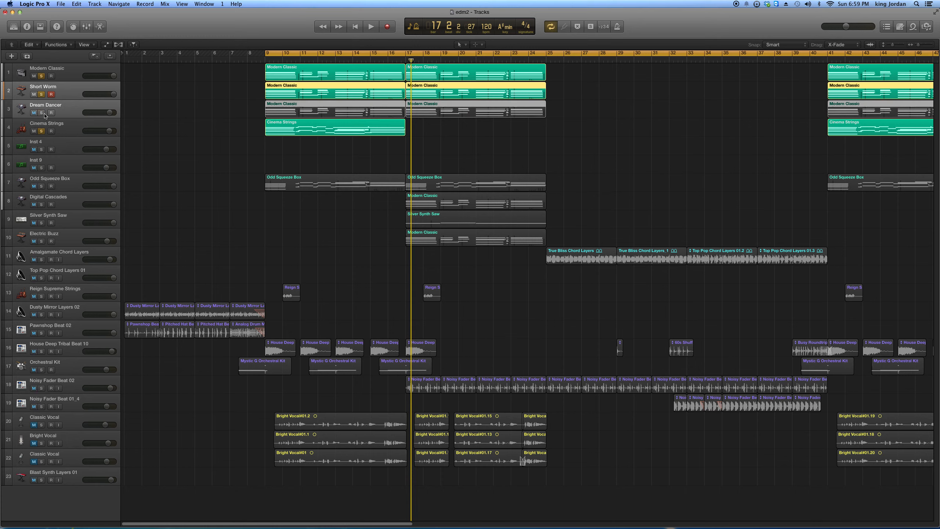
click(42, 95)
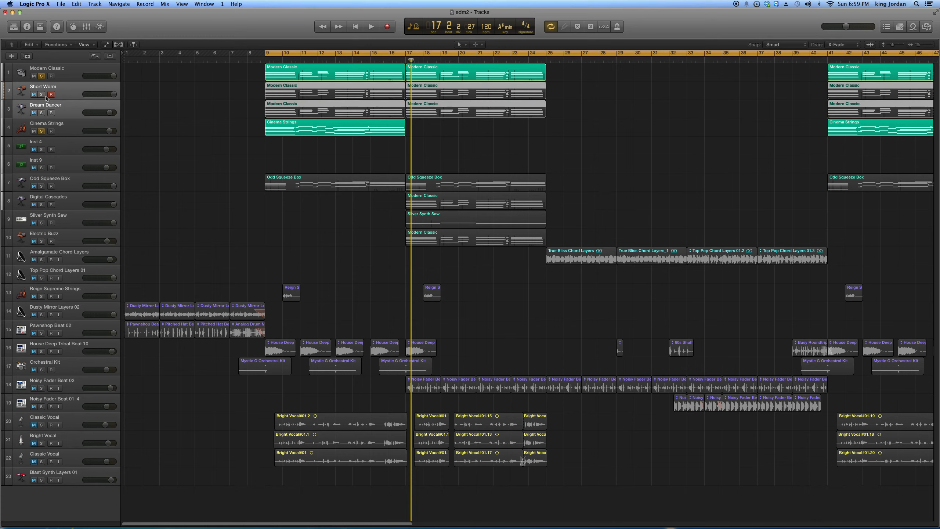
click(42, 77)
click(265, 61)
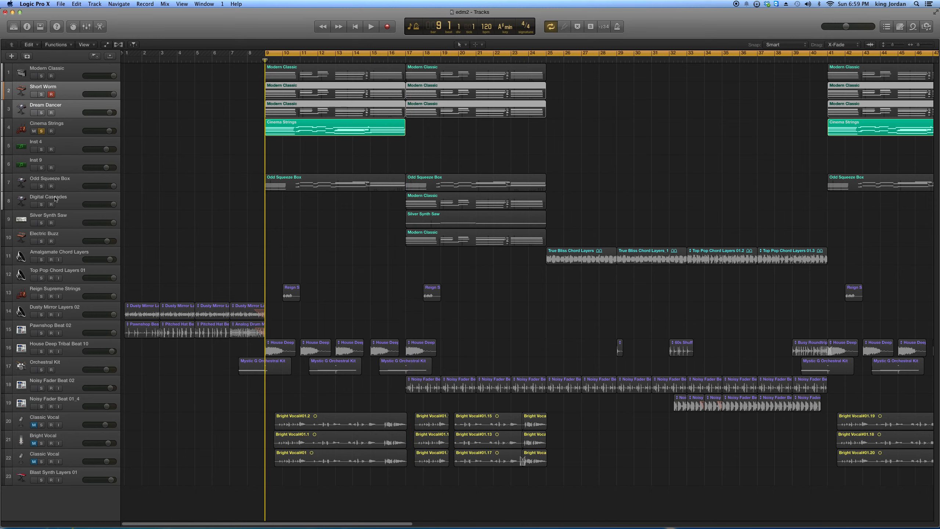
click(42, 186)
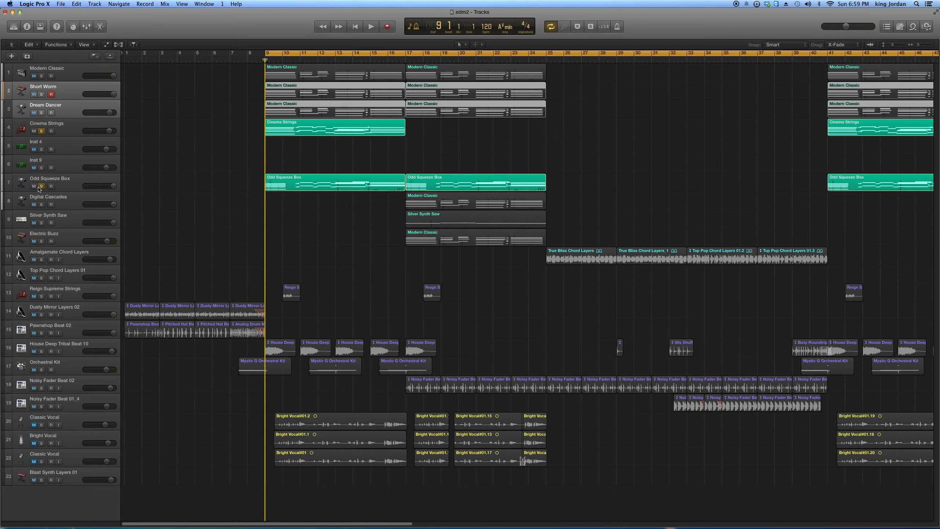
click(42, 132)
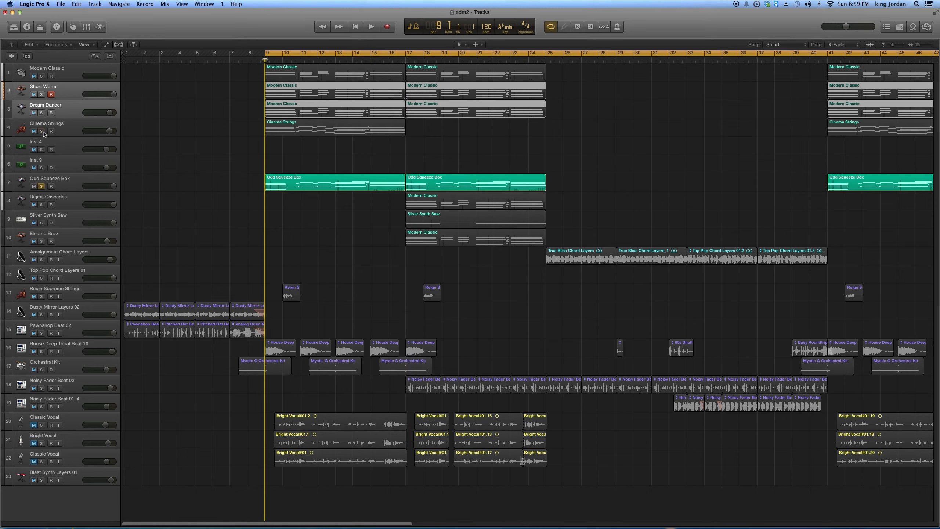
key(space)
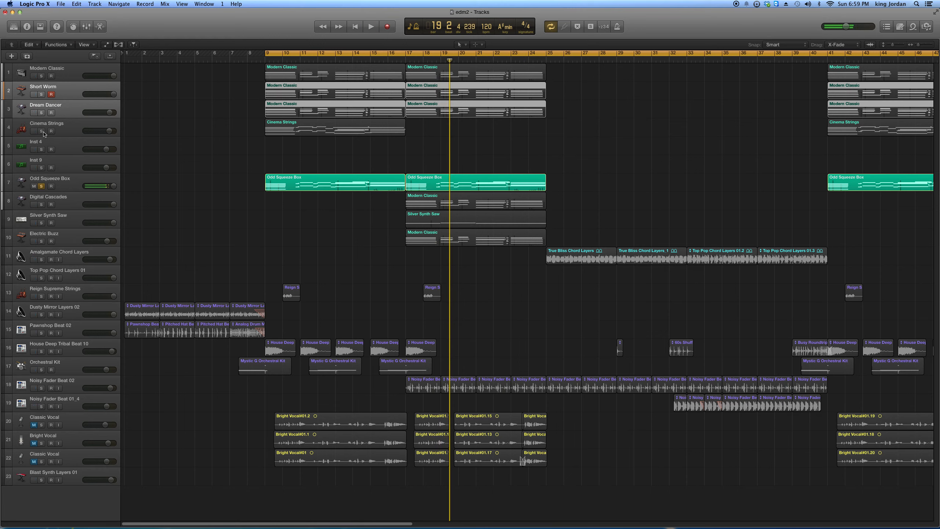
key(space)
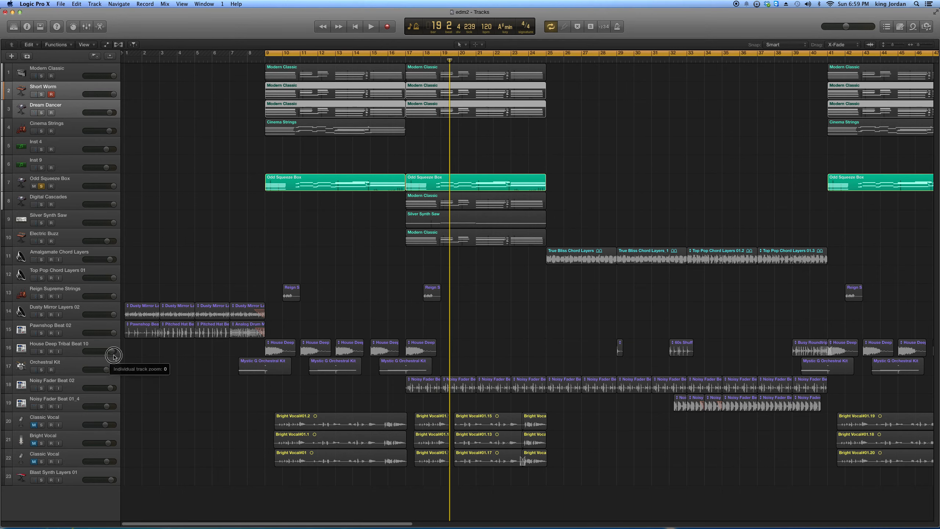
Solo House Deep Tribal Beat 10 in place of Odd Squeeze Box and audition it from bar 9.
drag(113, 354, 118, 354)
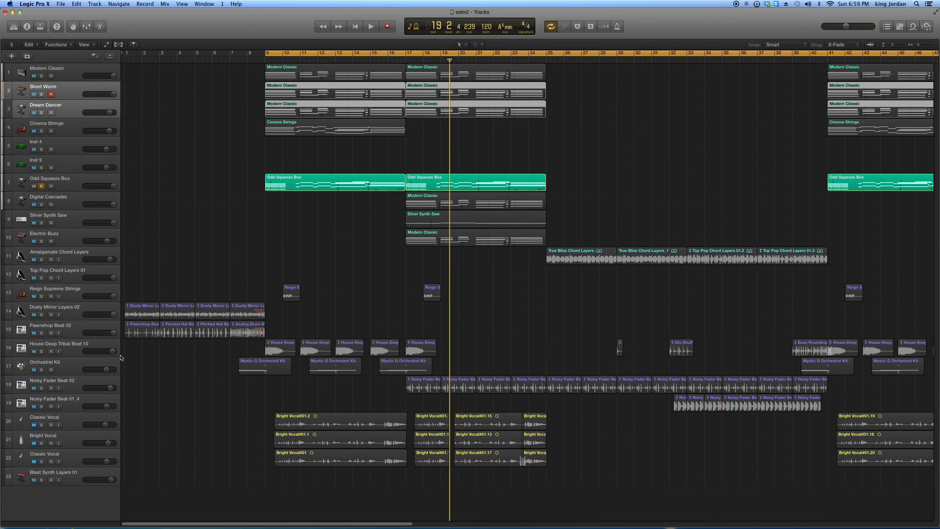
click(266, 59)
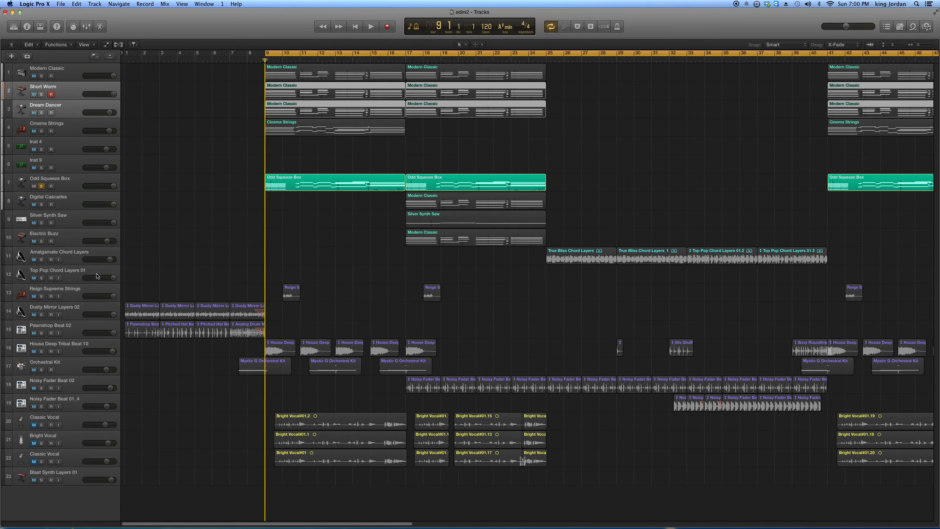
click(43, 186)
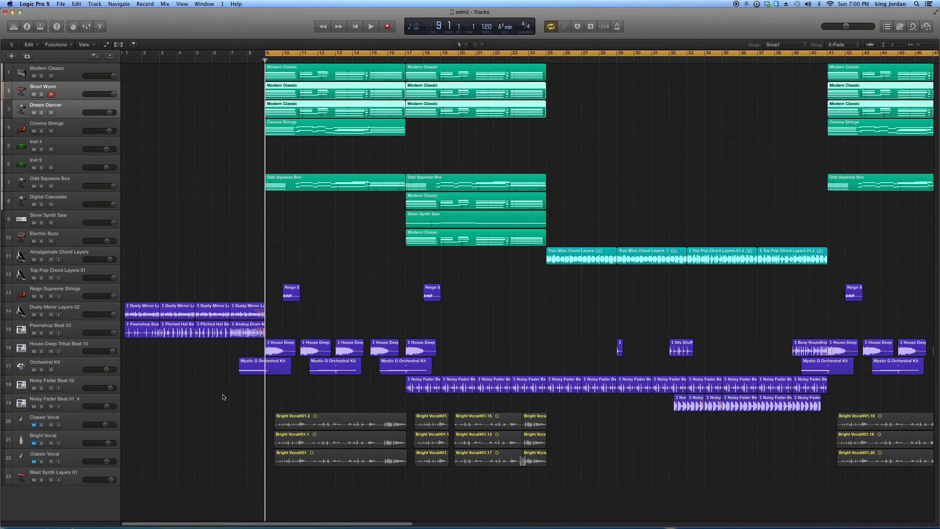
click(42, 352)
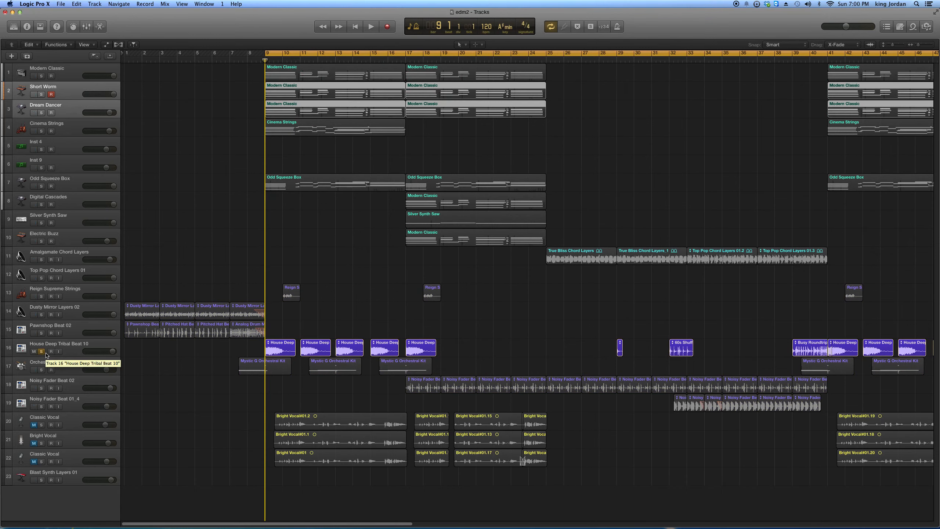
key(space)
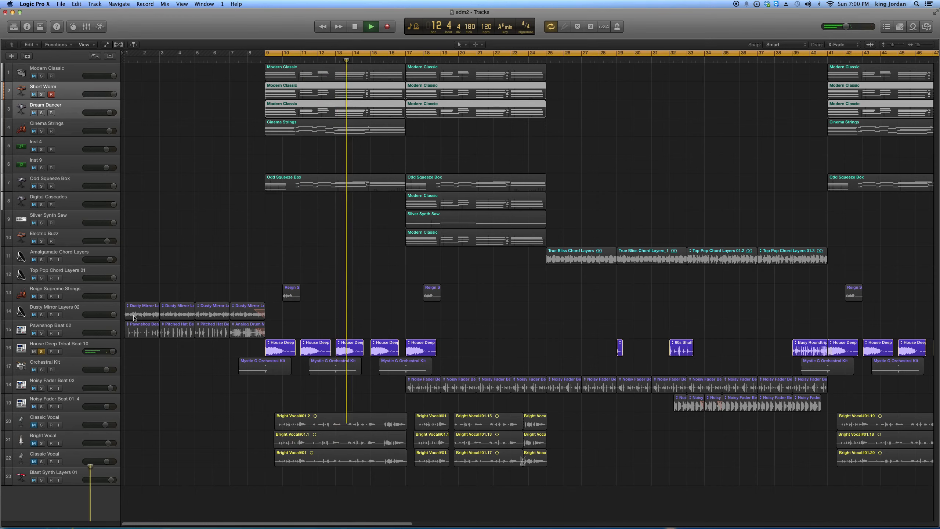
key(e)
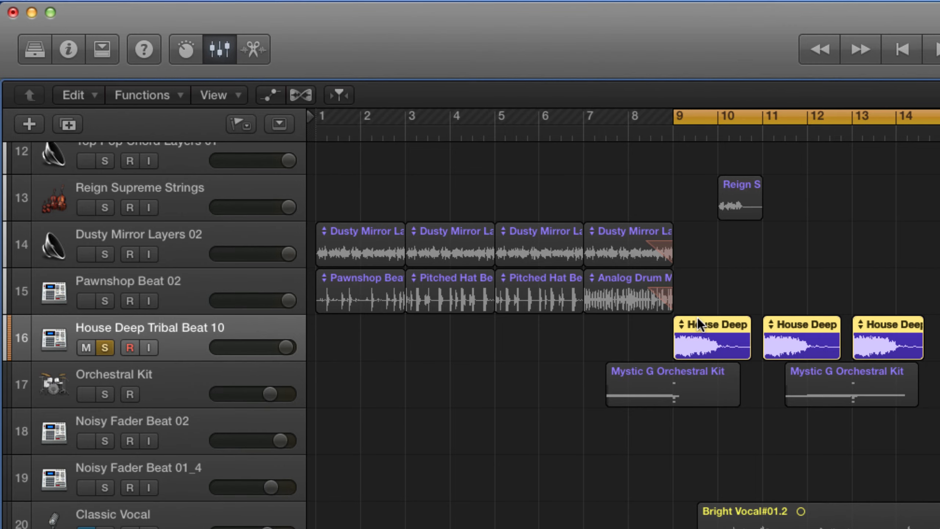
Solo Orchestral Kit too, extend the cycle range back to its first region's start, and audition it with House Deep Tribal Beat 10.
scroll(276, 138, up, 2)
scroll(701, 332, down, 2)
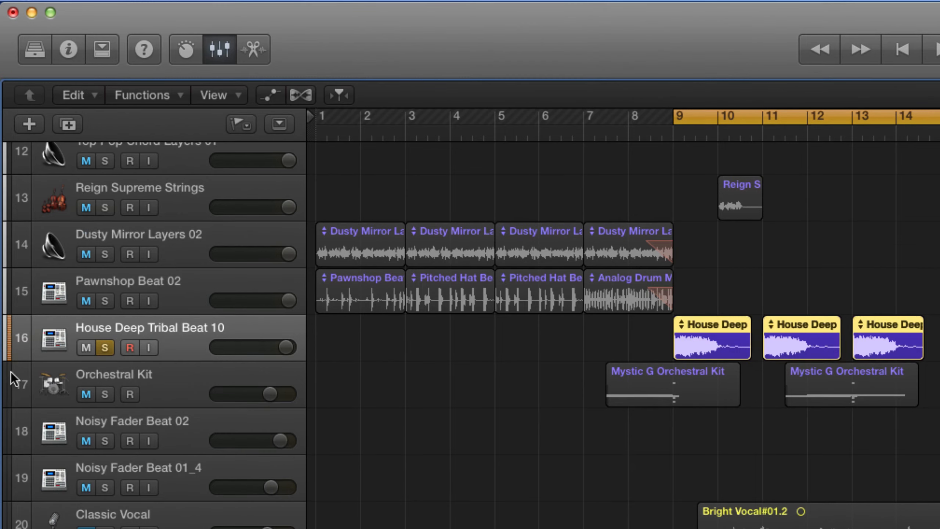
click(104, 394)
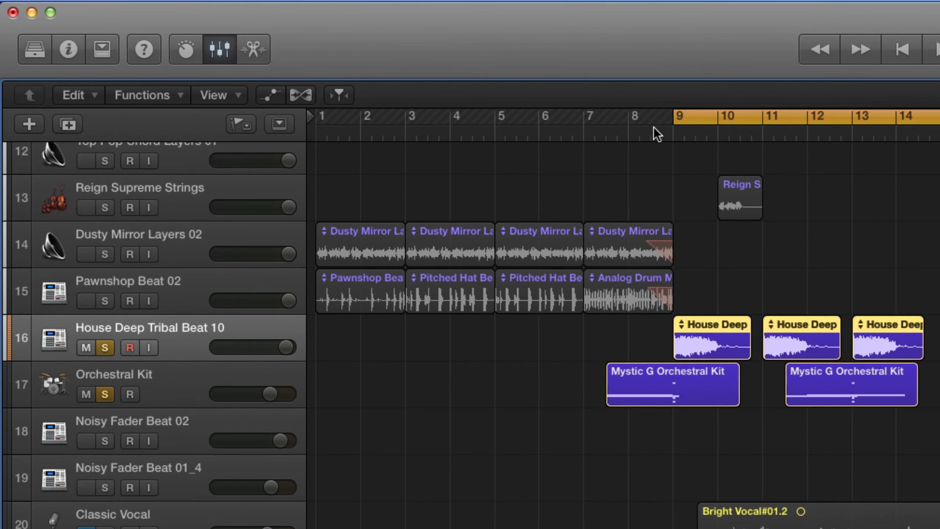
drag(675, 119, 607, 123)
key(space)
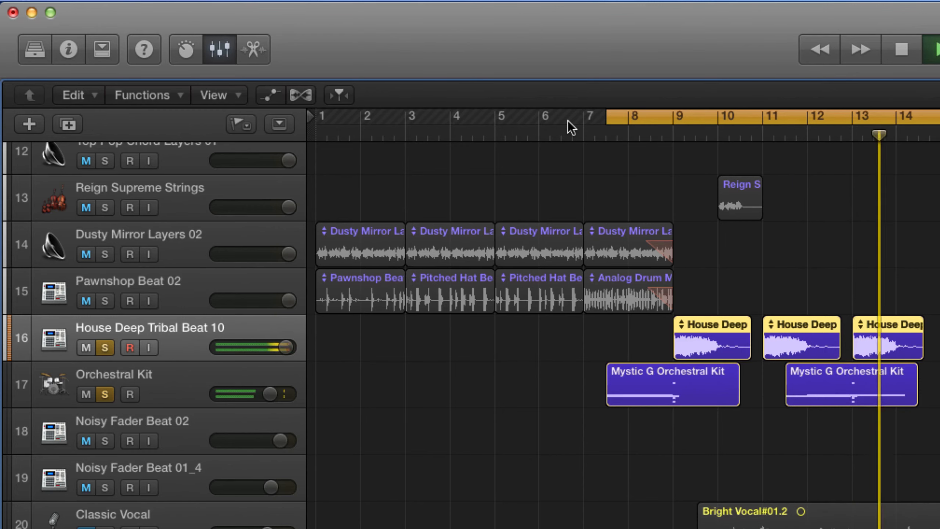
key(space)
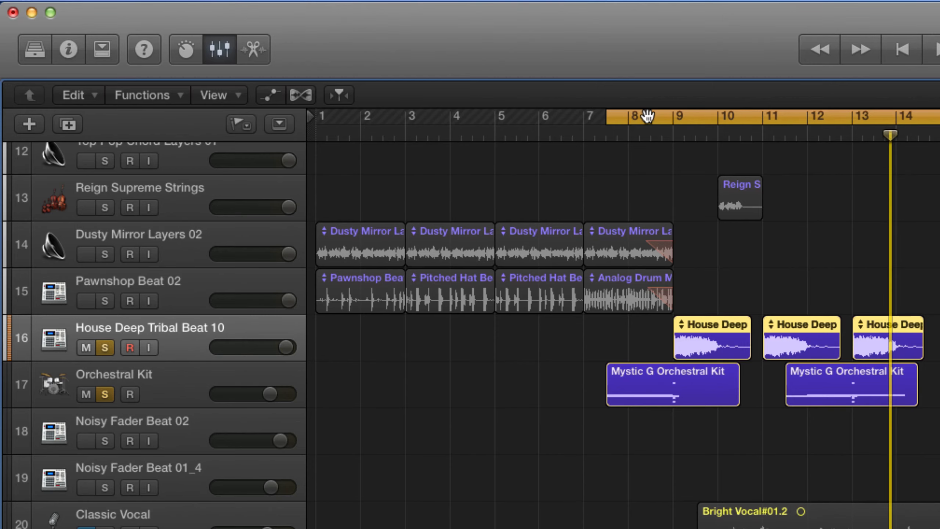
Clear the solos on House Deep Tribal Beat 10 and Orchestral Kit so all unmuted tracks can play together.
scroll(641, 260, up, 8)
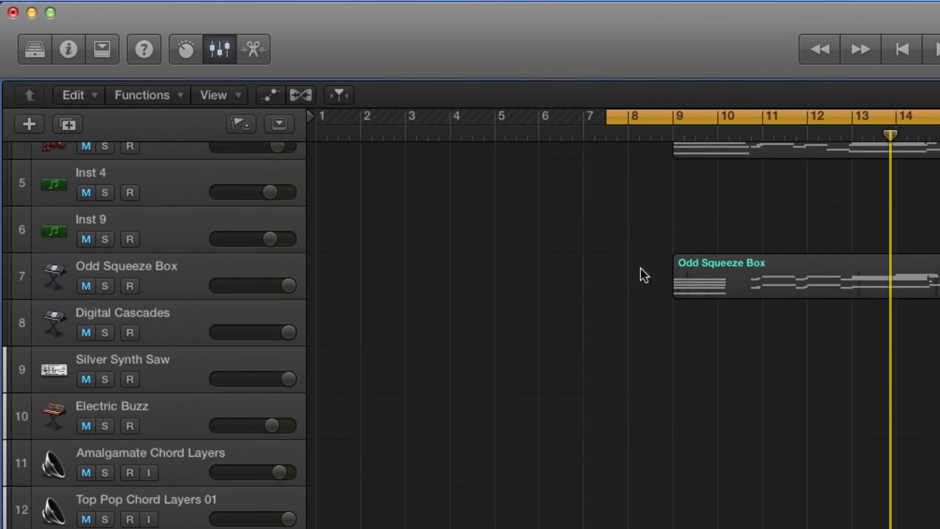
scroll(643, 267, up, 4)
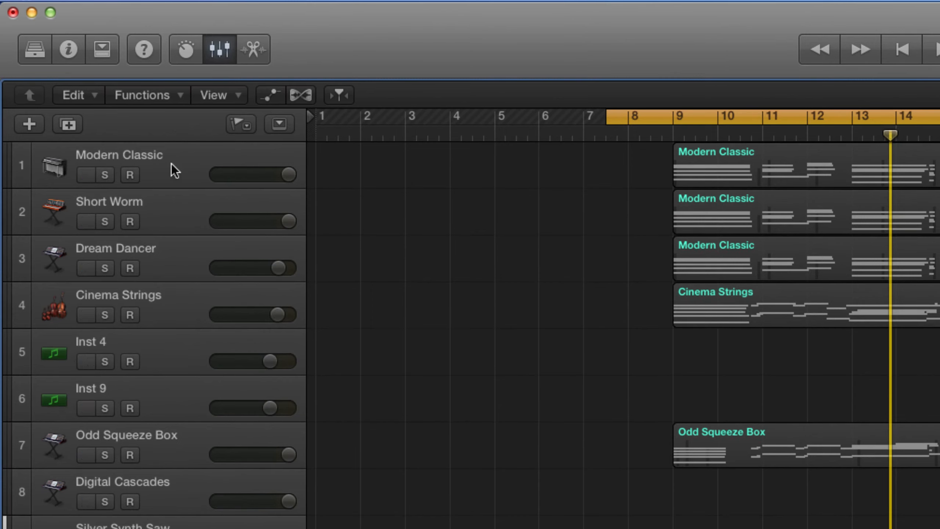
scroll(141, 276, down, 9)
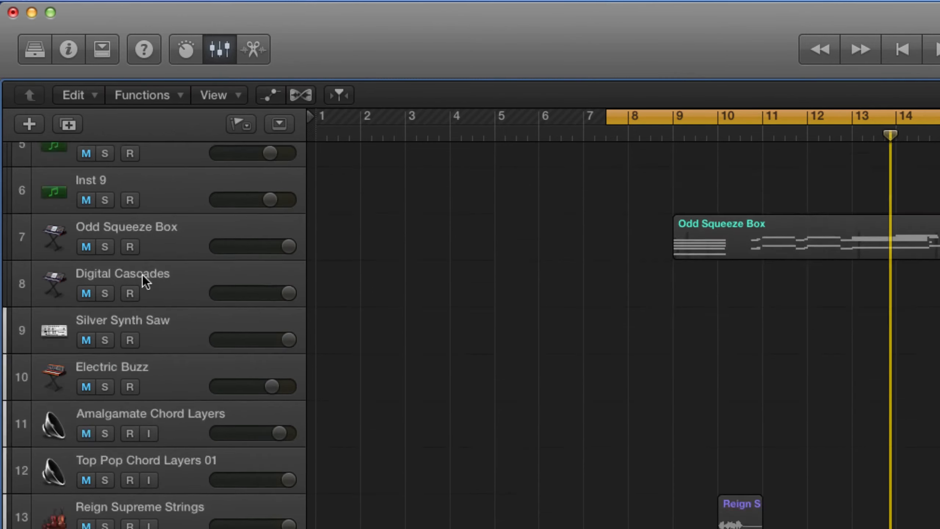
scroll(143, 276, down, 3)
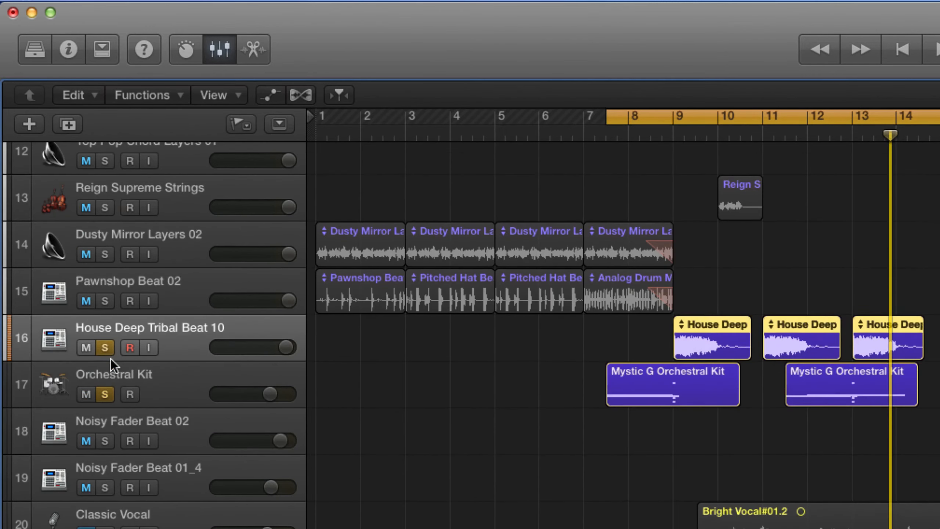
click(107, 349)
click(106, 392)
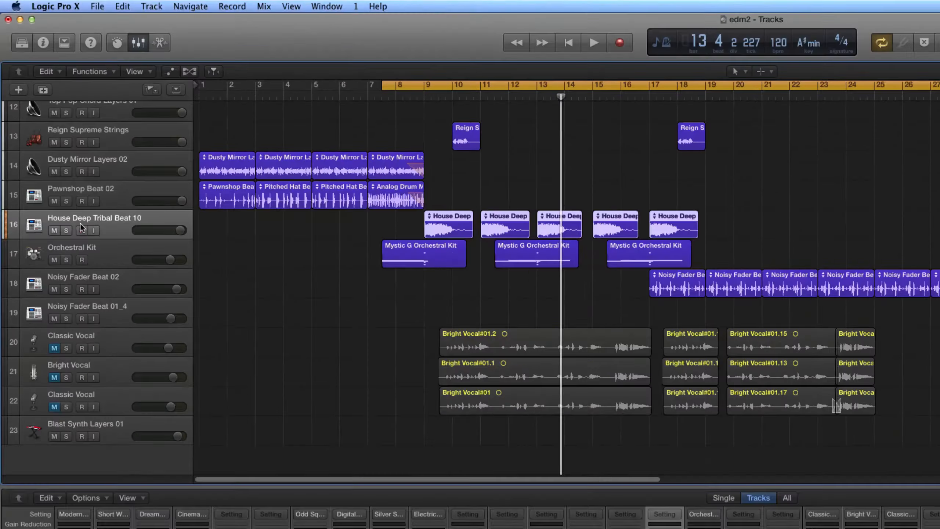
click(82, 230)
Audition the full mix up to bar 17, stop playback and raise the master volume slightly.
scroll(235, 118, up, 3)
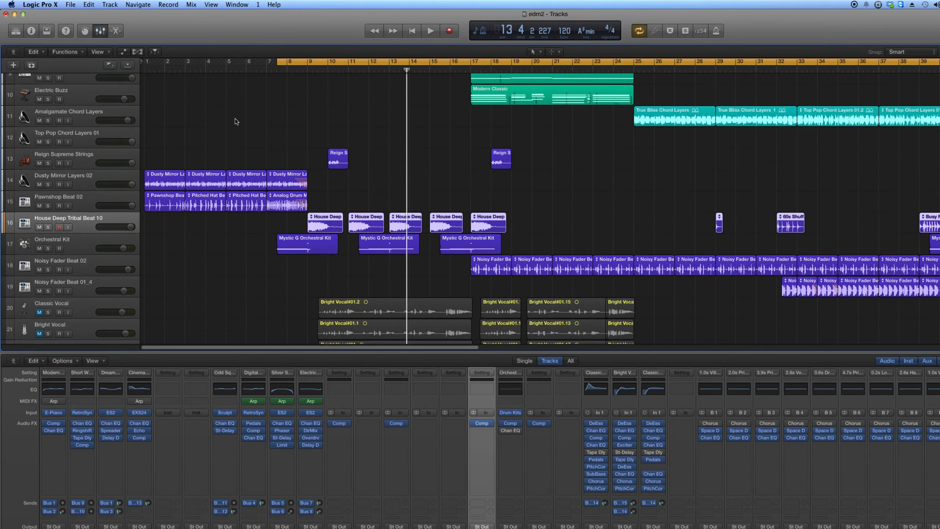
key(space)
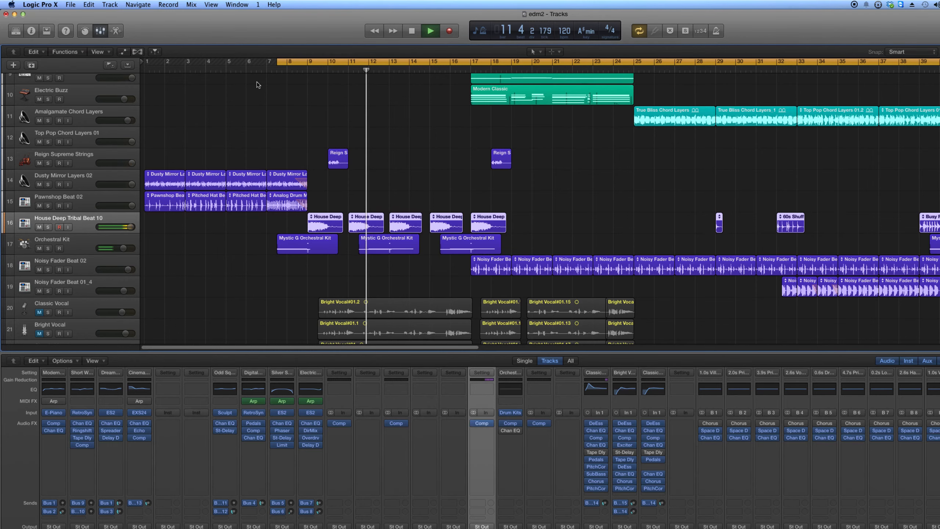
scroll(294, 138, up, 5)
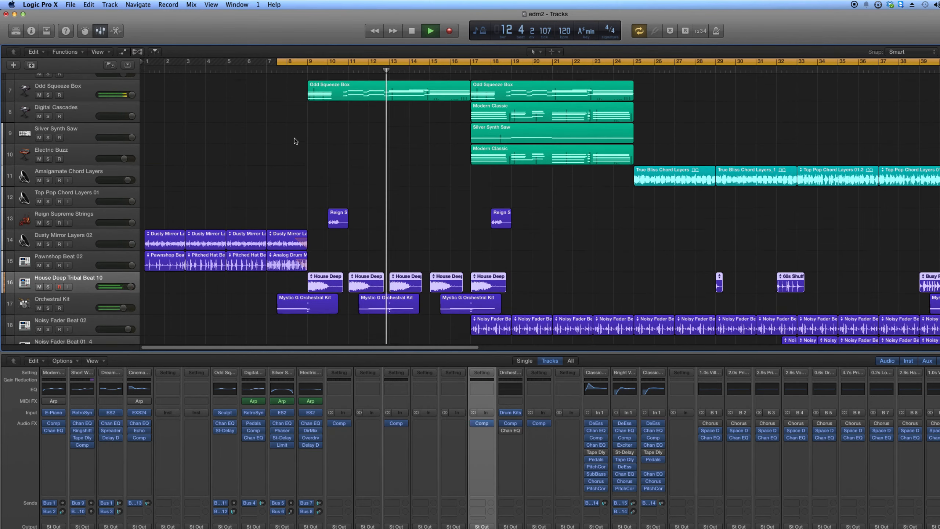
scroll(295, 140, up, 3)
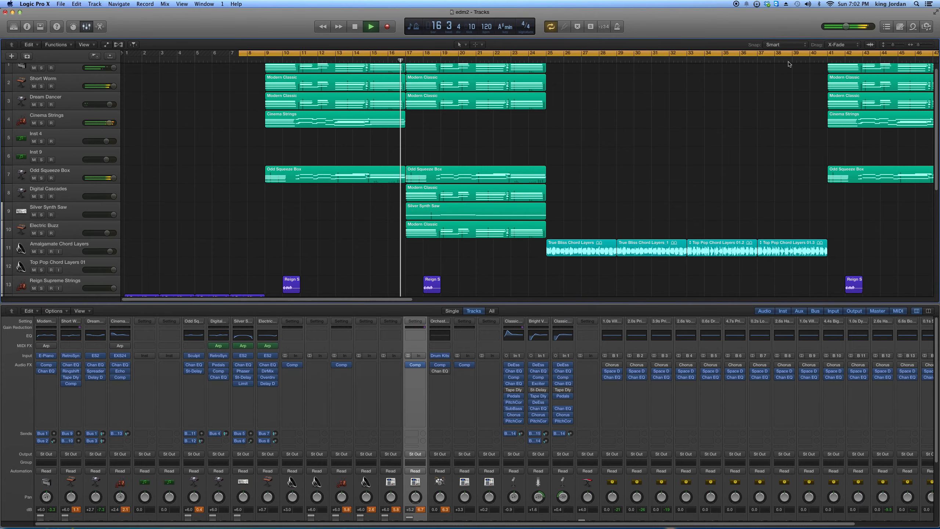
key(space)
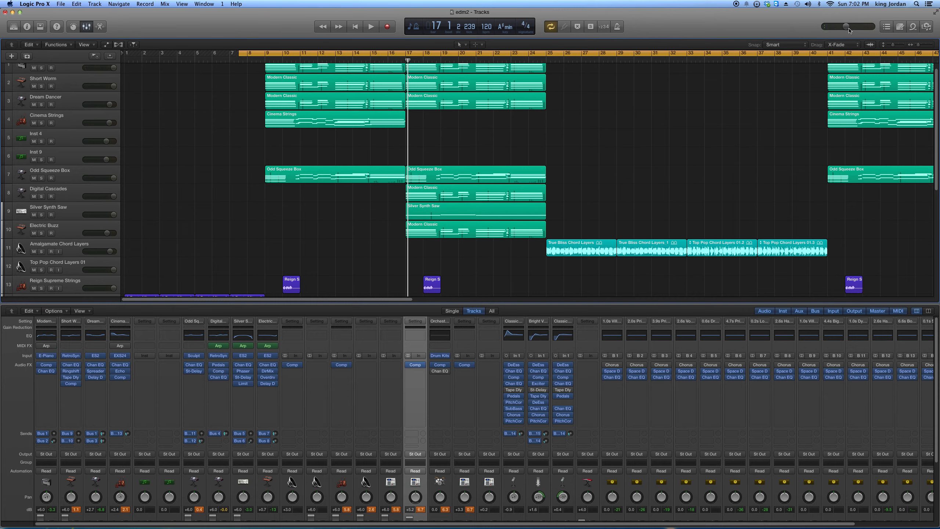
click(851, 30)
scroll(421, 101, up, 1)
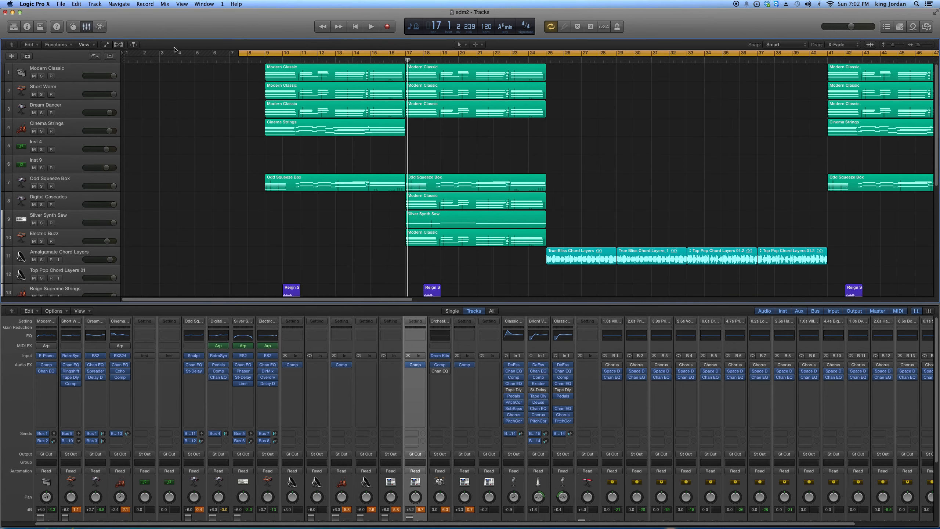
Extend the cycle range back to bar 1 and audition the full mix into bar 16.
drag(241, 56, 126, 59)
key(space)
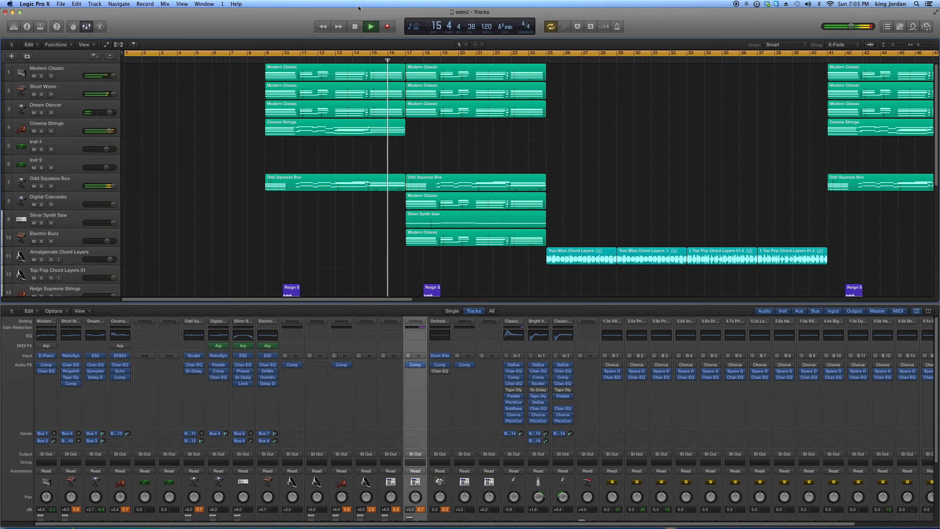
key(space)
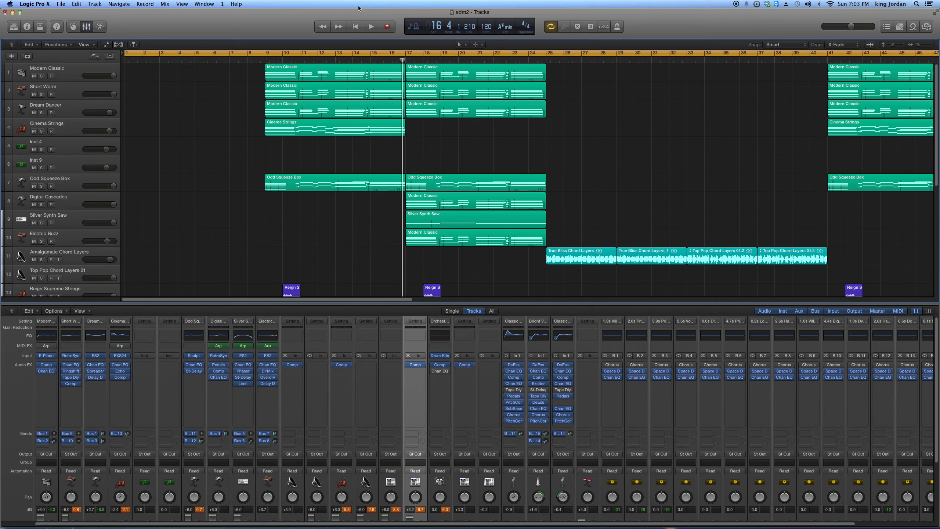
Audition the full mix from bar 14 beat 2 through the bar 17 transition, stopping in bar 21.
click(358, 62)
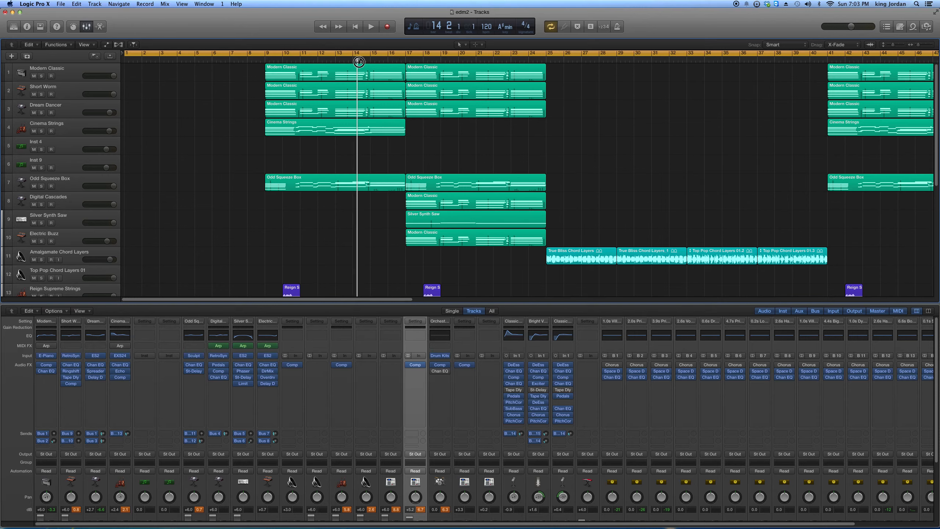
key(space)
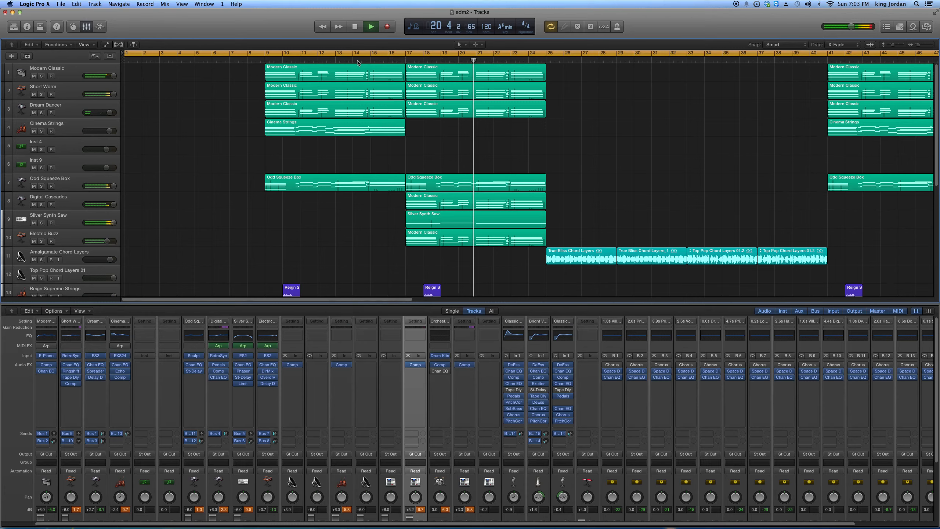
key(space)
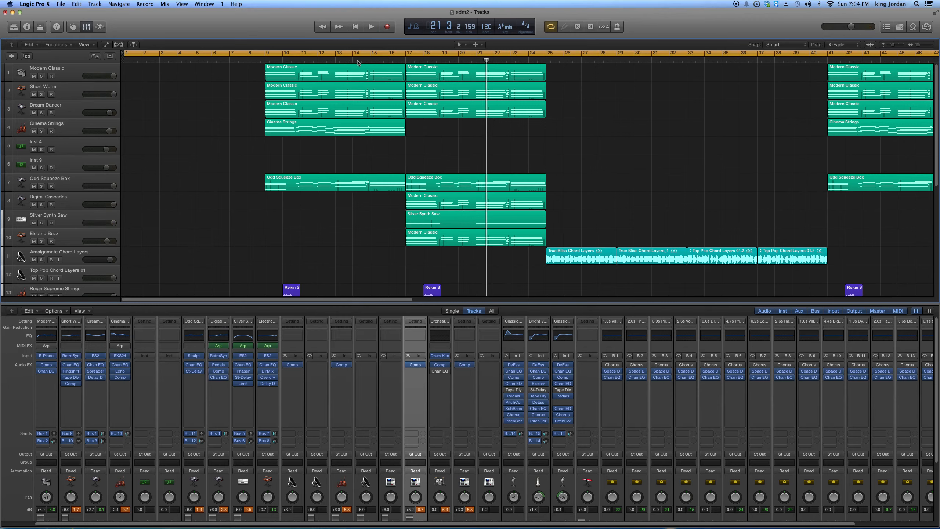
Solo Digital Cascades with the playhead at bar 17 and move its track directly below Dream Dancer.
click(405, 61)
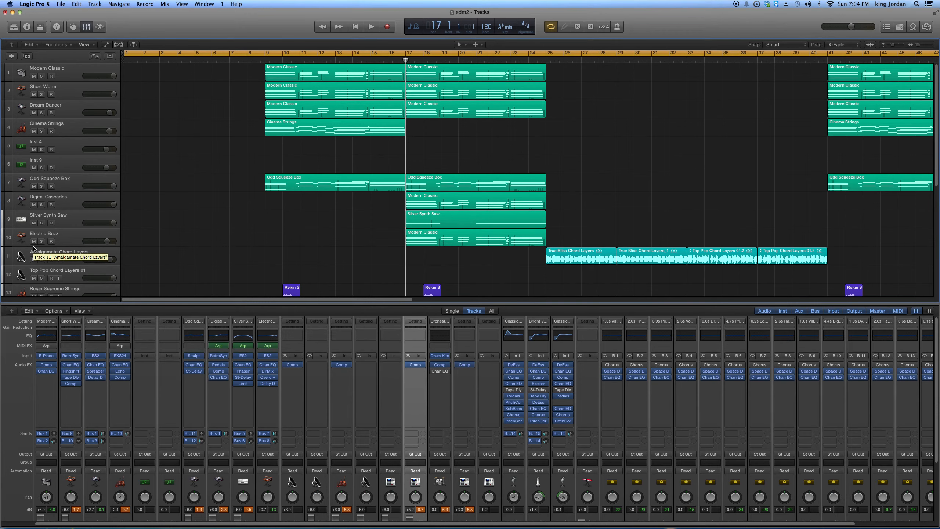
click(41, 205)
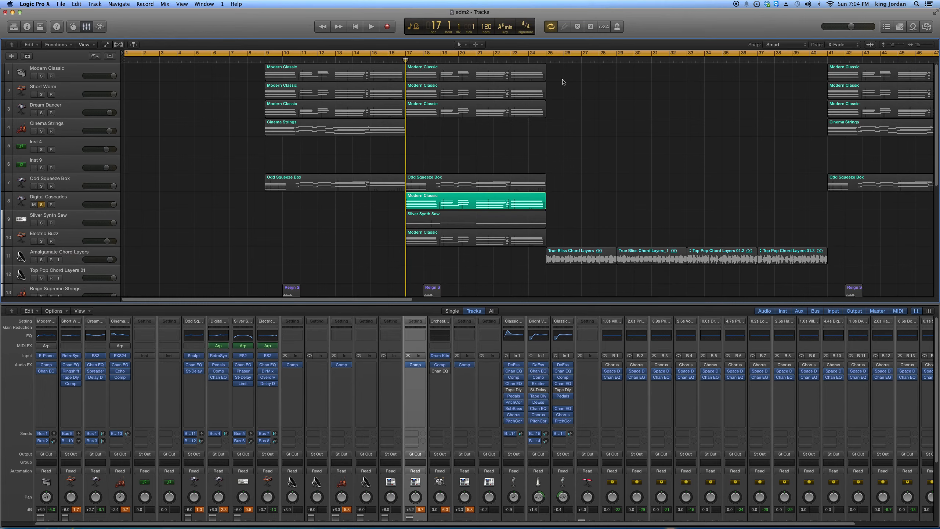
drag(65, 203, 84, 128)
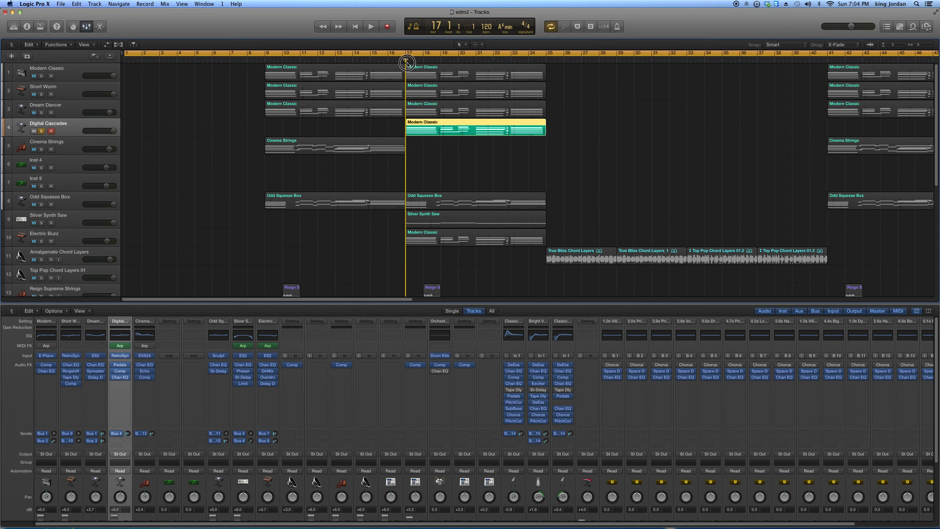
Briefly audition Digital Cascades from bar 17 and undo the stray move of Modern Classic's bar 17 region.
key(space)
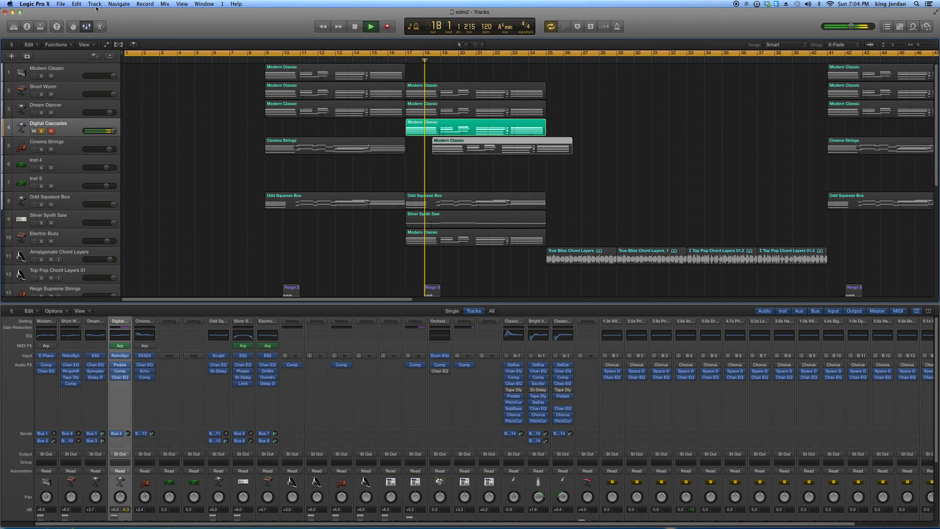
key(space)
click(76, 4)
click(80, 14)
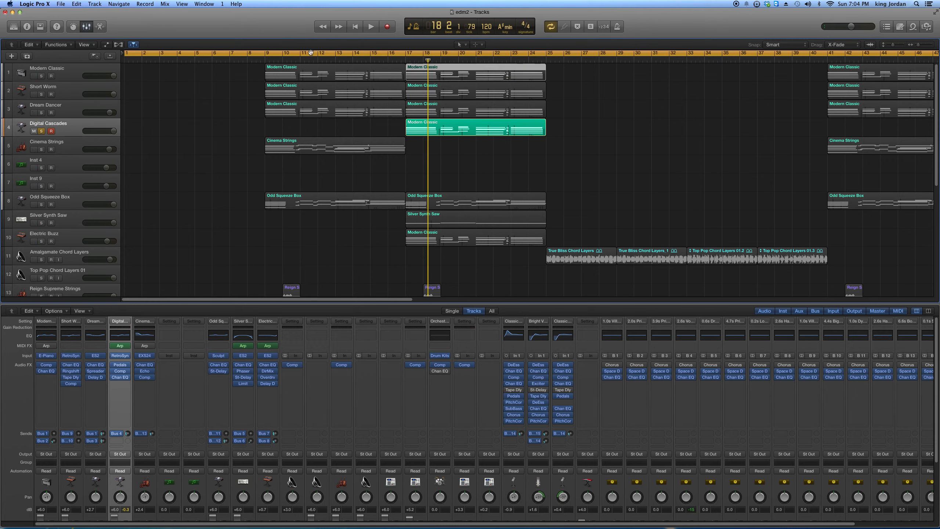
Audition the soloed Digital Cascades track again from bar 17.
click(407, 61)
key(space)
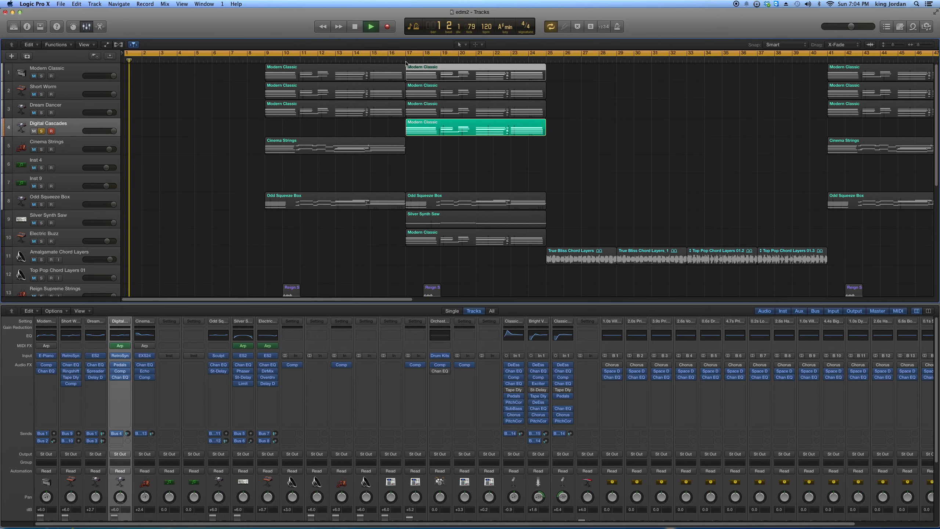
click(407, 62)
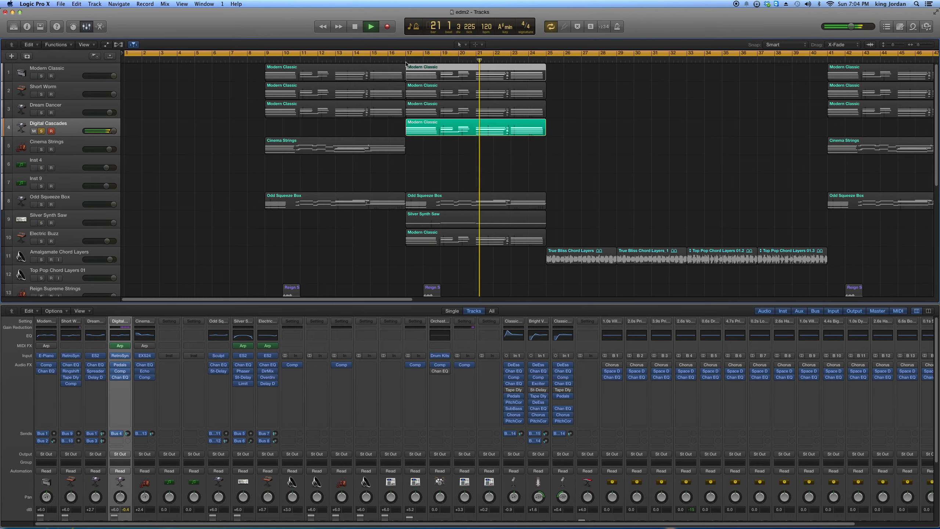
Inspect the Arpeggiator on Digital Cascades, stop playback and close the plug-in window.
mouse_move(121, 346)
click(121, 346)
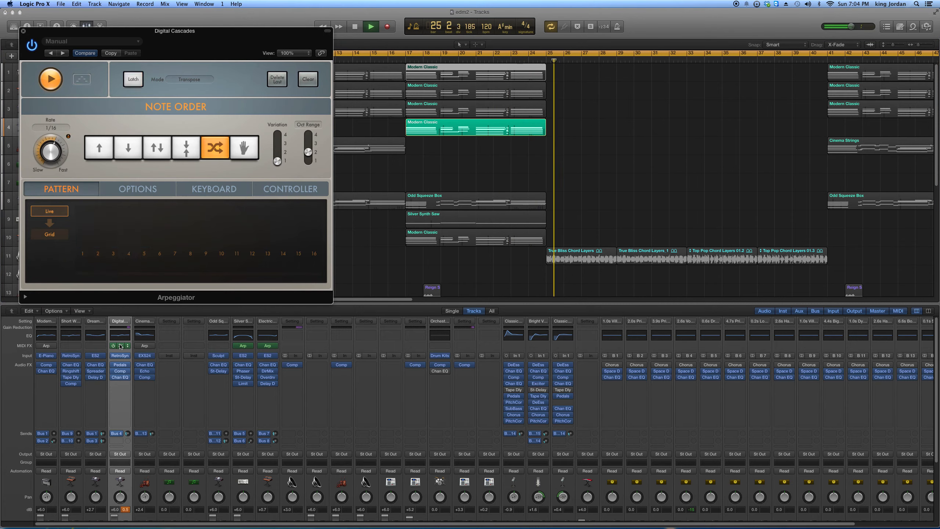
key(space)
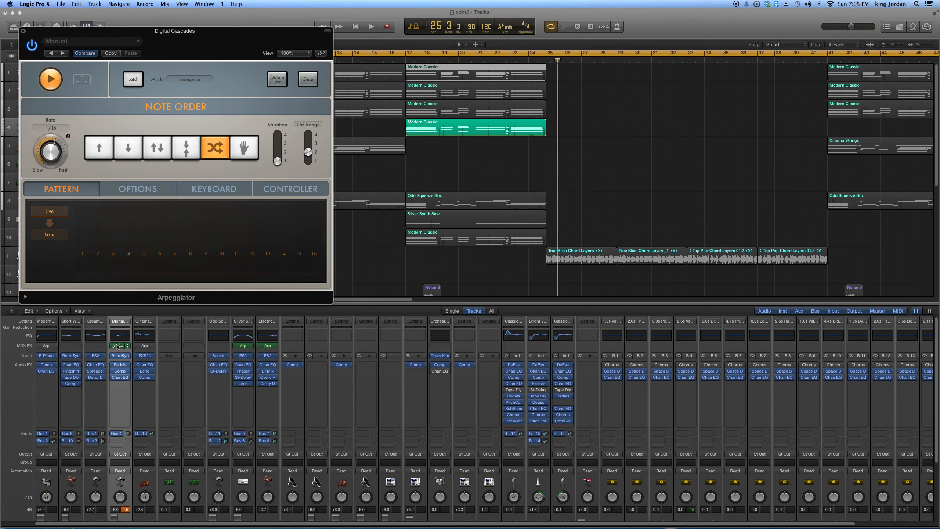
click(23, 31)
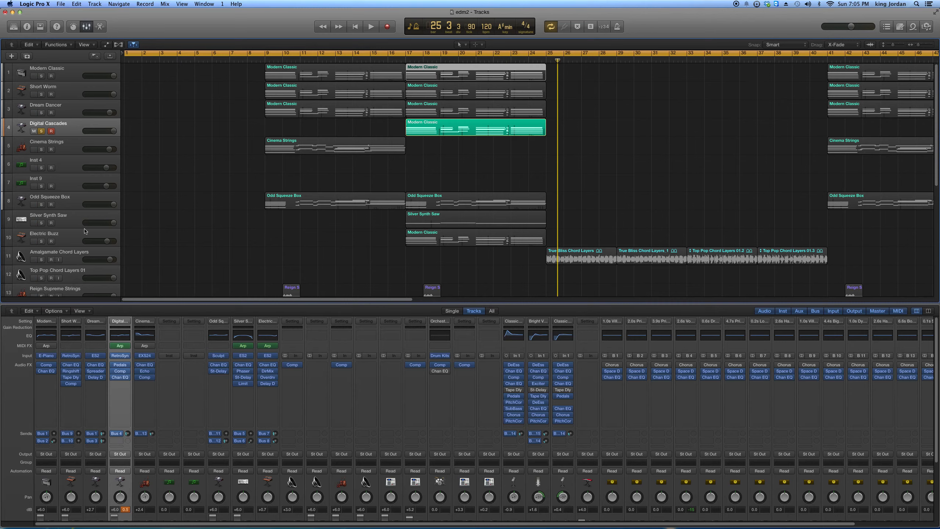
Turn off solo and record enable on Digital Cascades, and solo Electric Buzz instead.
click(41, 132)
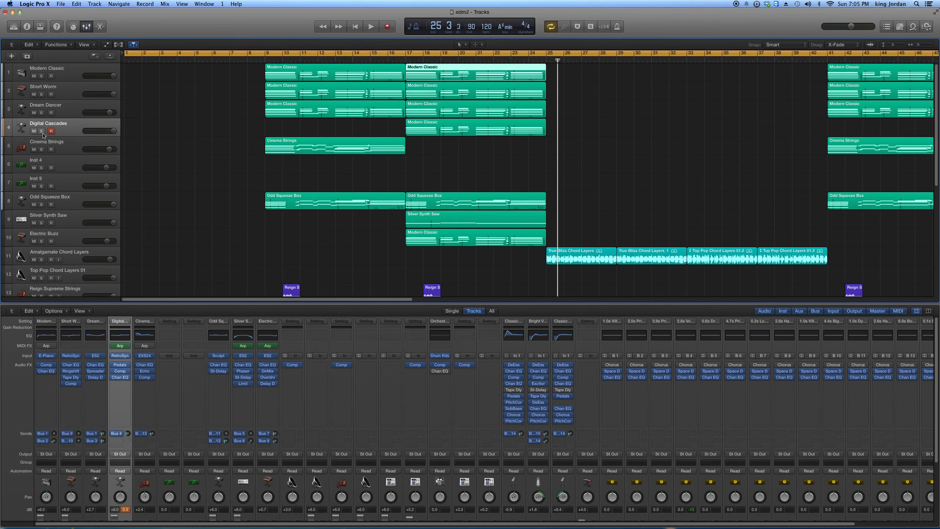
click(51, 131)
click(42, 242)
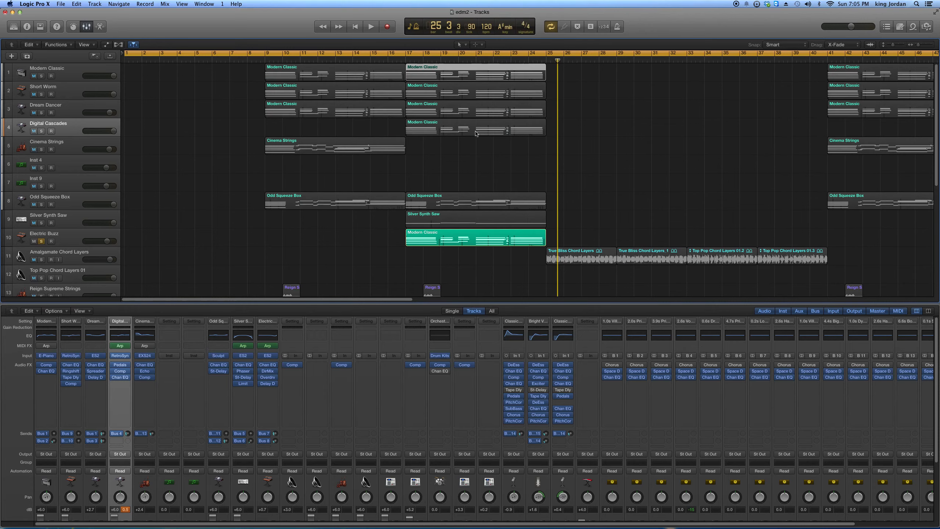
Audition Electric Buzz from bar 17 and move its track directly below Digital Cascades.
click(408, 59)
key(space)
click(34, 243)
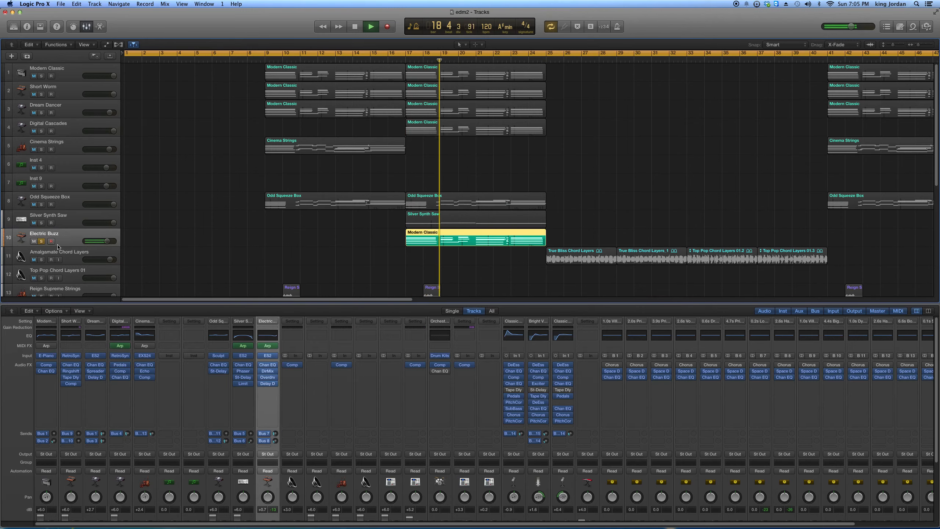
drag(57, 247, 72, 145)
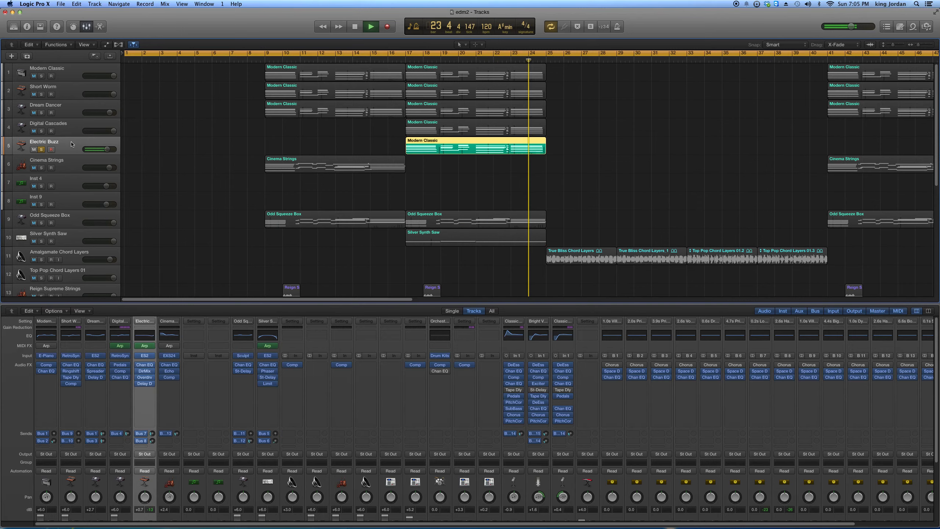
key(space)
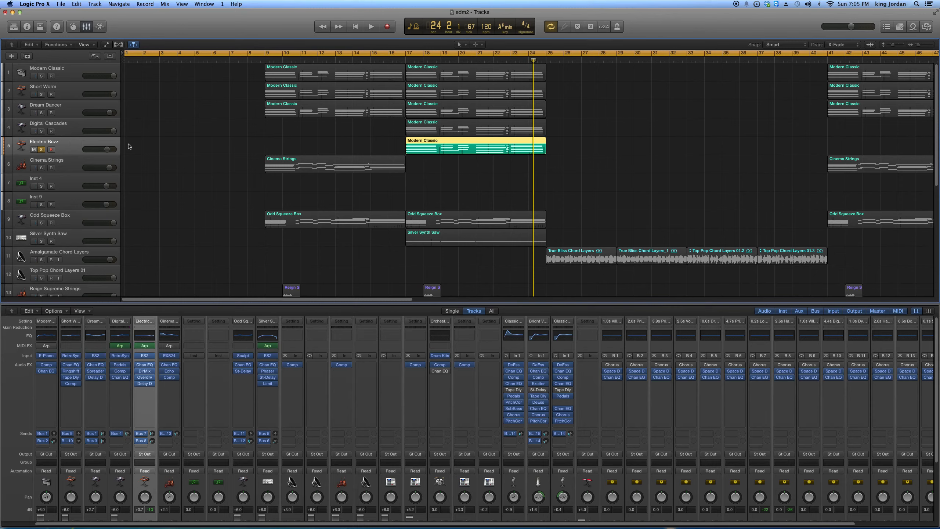
Select Digital Cascades and replay the soloed Electric Buzz from bar 17, stopping in bar 19.
click(71, 129)
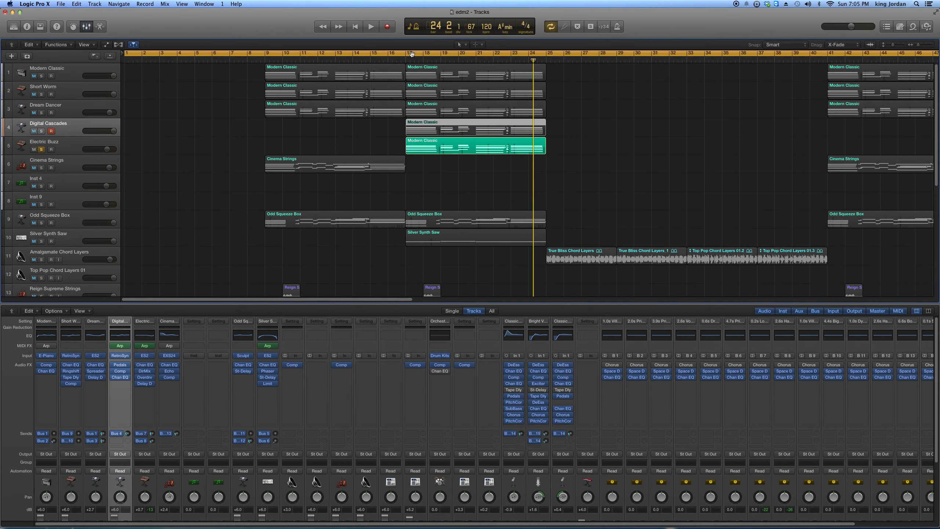
click(409, 59)
key(space)
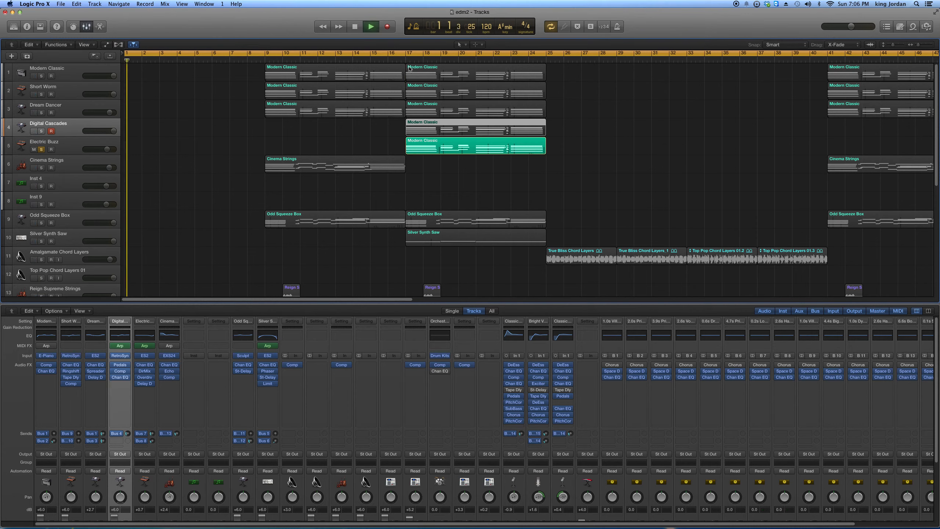
click(409, 69)
click(405, 60)
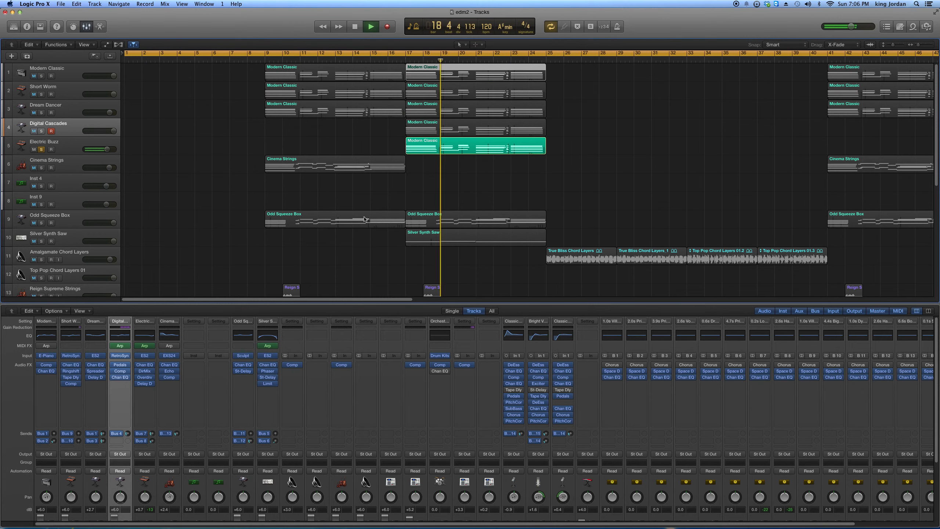
key(space)
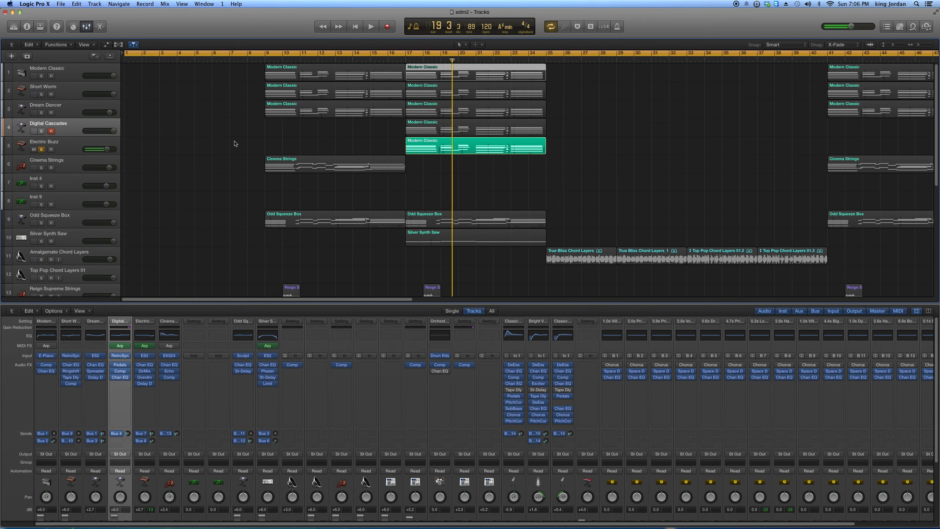
Add Digital Cascades, Dream Dancer, Short Worm and Modern Classic to the soloed tracks.
click(42, 132)
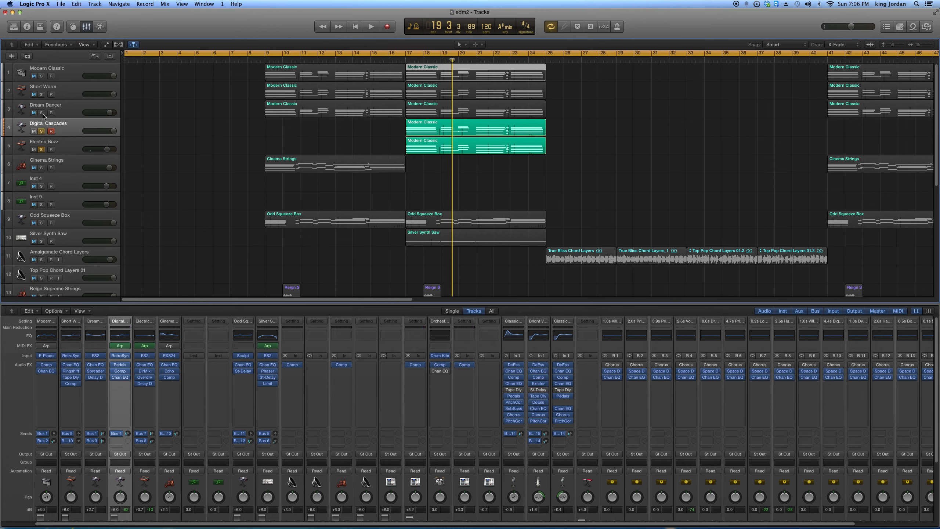
click(42, 113)
click(42, 95)
click(42, 76)
Turn off solo on Electric Buzz, Digital Cascades, Dream Dancer, Short Worm and Modern Classic.
click(41, 149)
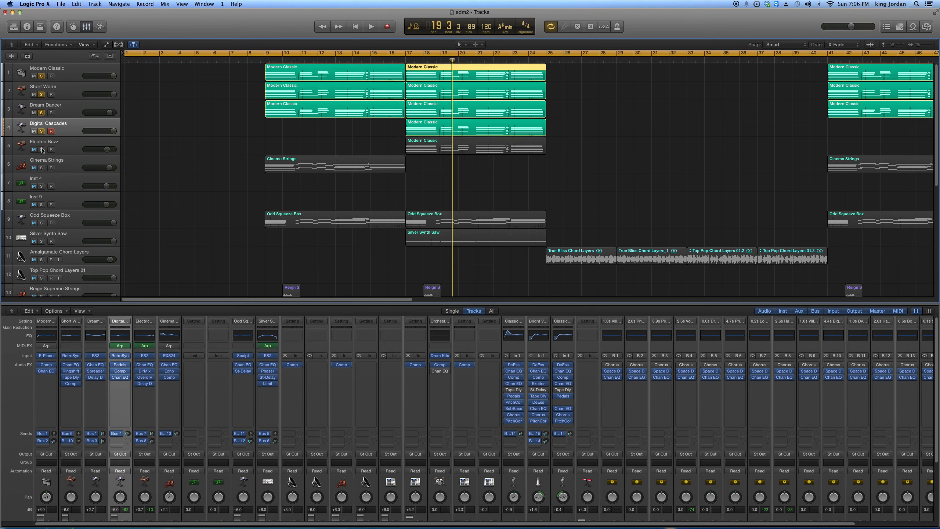
click(41, 131)
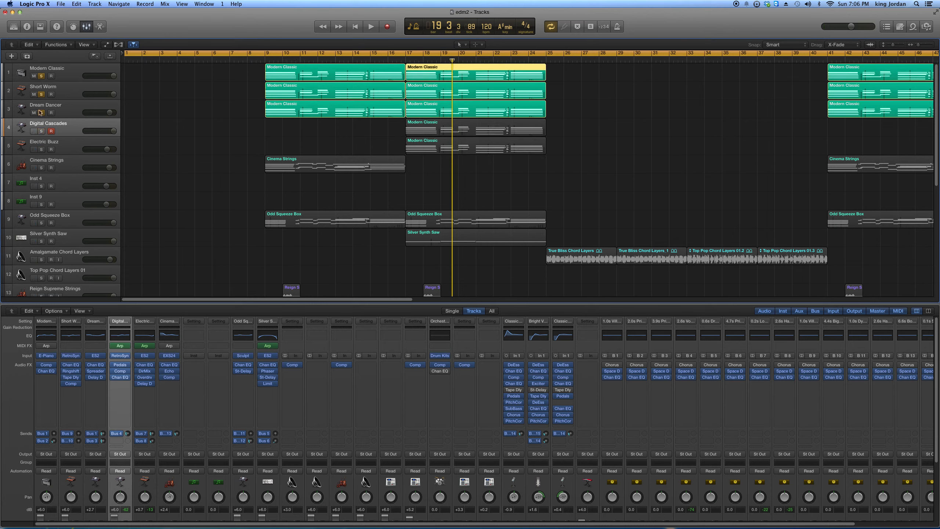
click(41, 113)
click(41, 94)
click(41, 76)
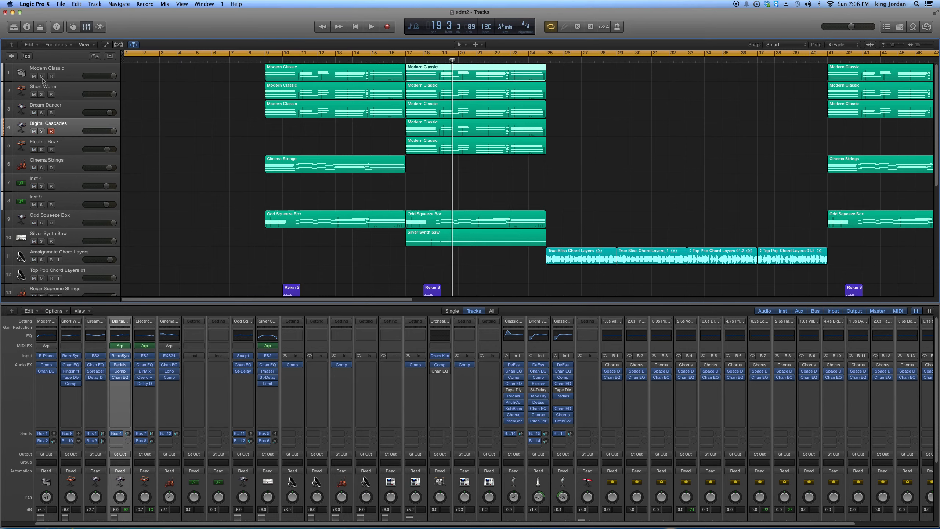
Solo Modern Classic on its own and play it from bar 17.
click(42, 76)
key(Return)
key(space)
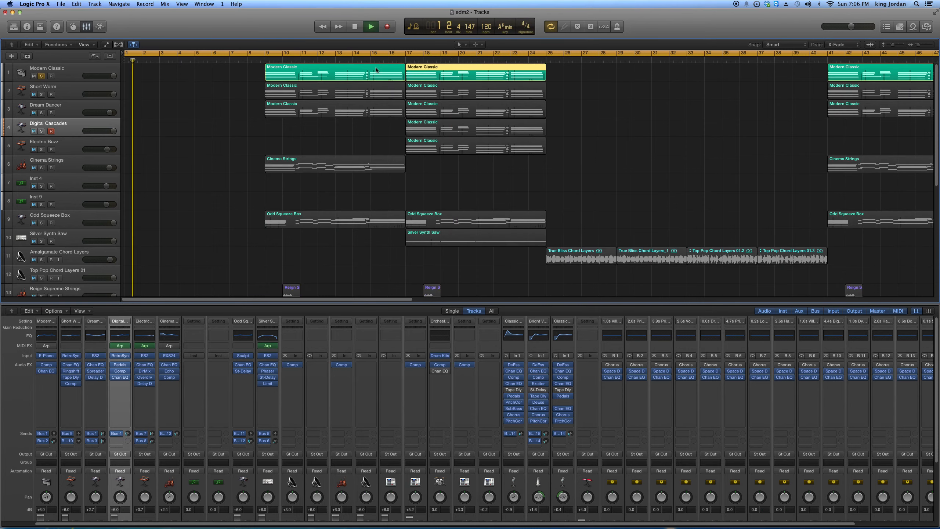
click(407, 60)
key(space)
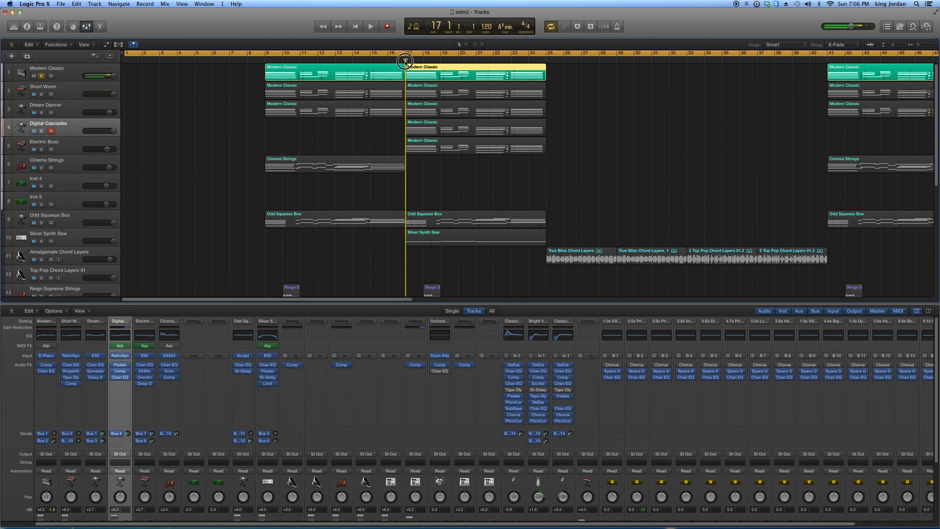
key(space)
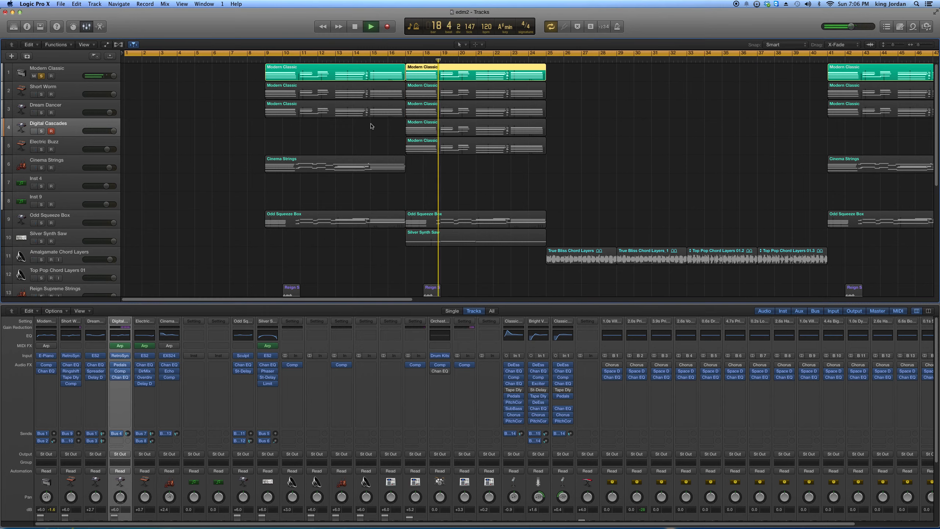
During playback, bring in Short Worm, Dream Dancer, Digital Cascades and Electric Buzz by soloing them one by one, and stop in bar 24.
click(41, 94)
click(41, 113)
click(41, 131)
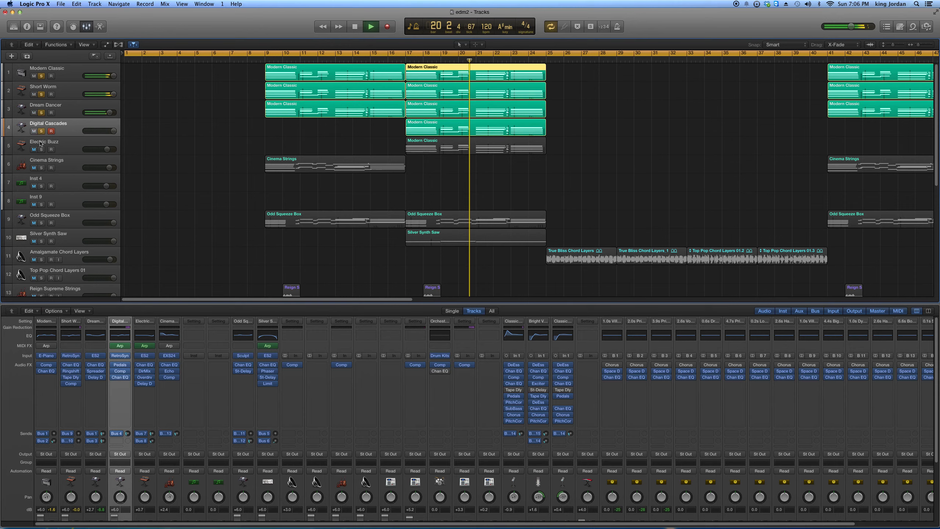
click(42, 149)
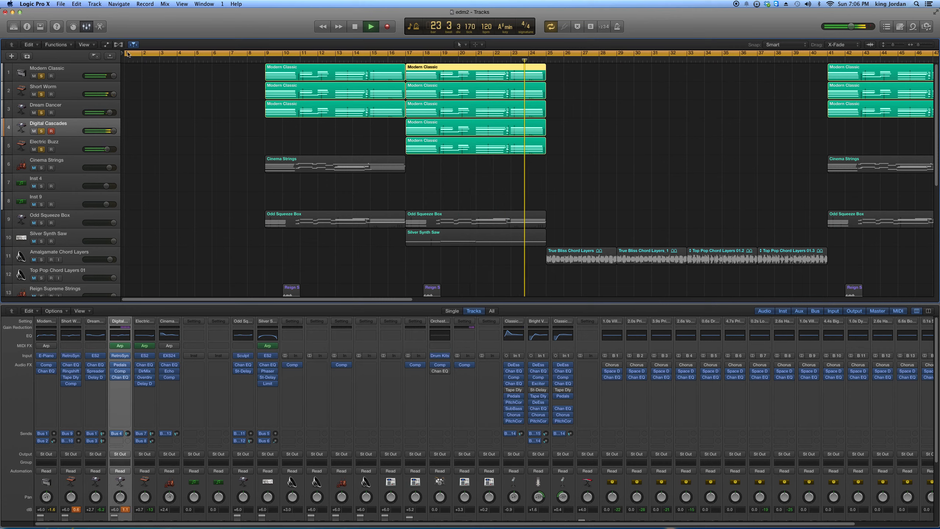
key(space)
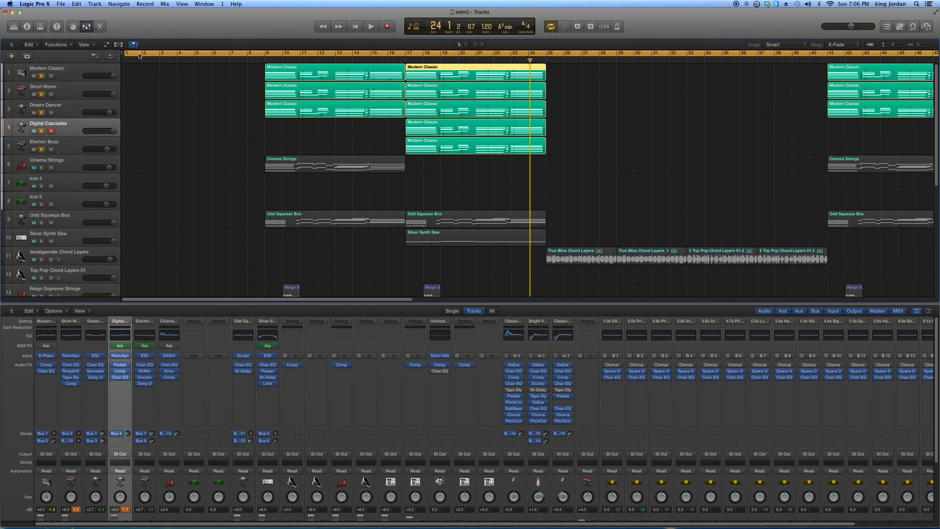
Turn off the current cycle range and draw a new one from bar 9 to about bar 31.
click(140, 55)
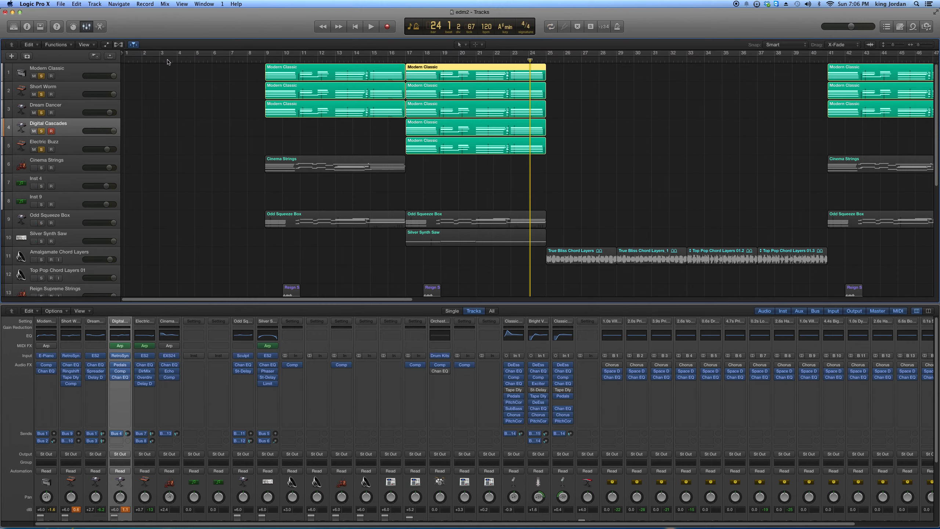
click(267, 55)
drag(268, 54, 656, 150)
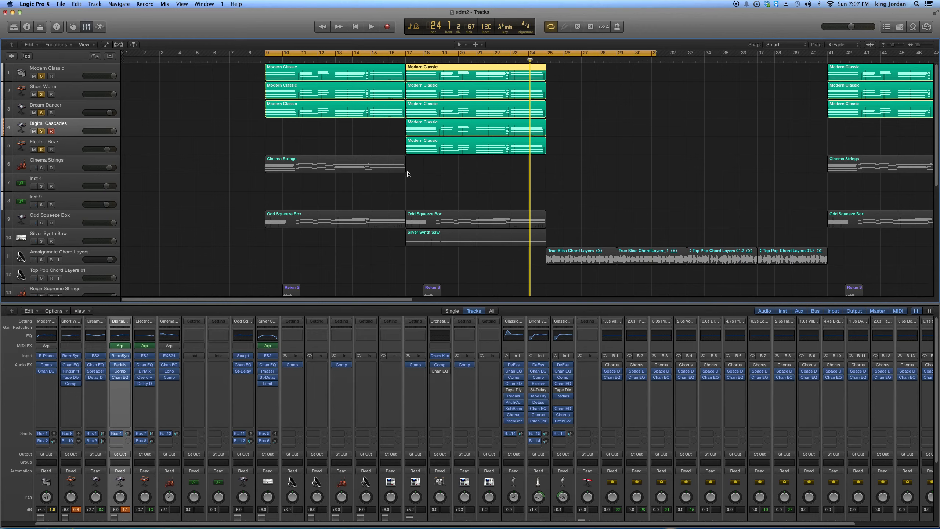
Solo Odd Squeeze Box and move its track directly below Cinema Strings.
click(41, 223)
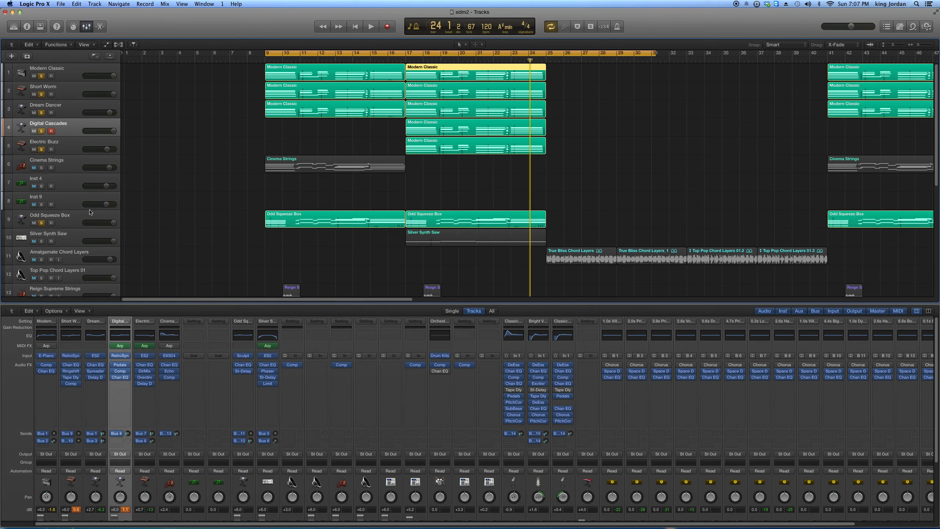
drag(75, 216, 84, 183)
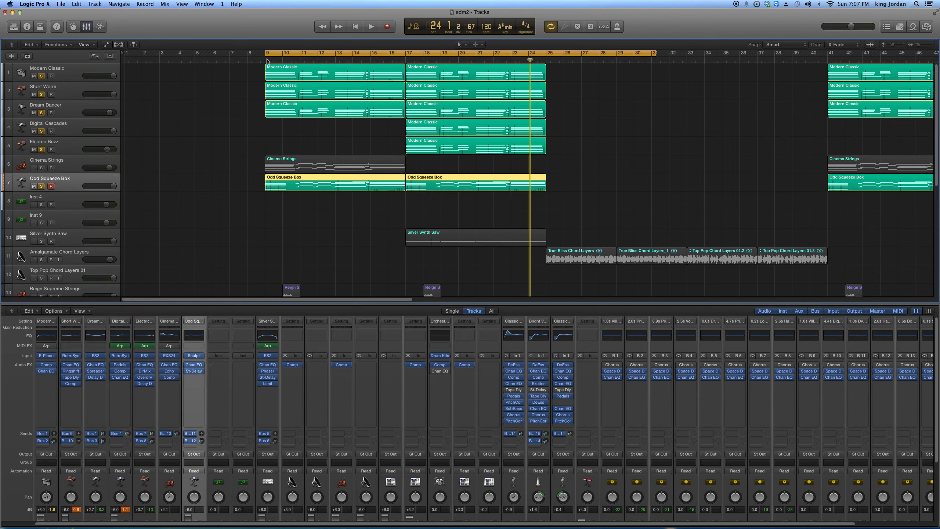
Place the playhead at the start of bar 9 and play the soloed layers together with Odd Squeeze Box.
key(space)
click(268, 61)
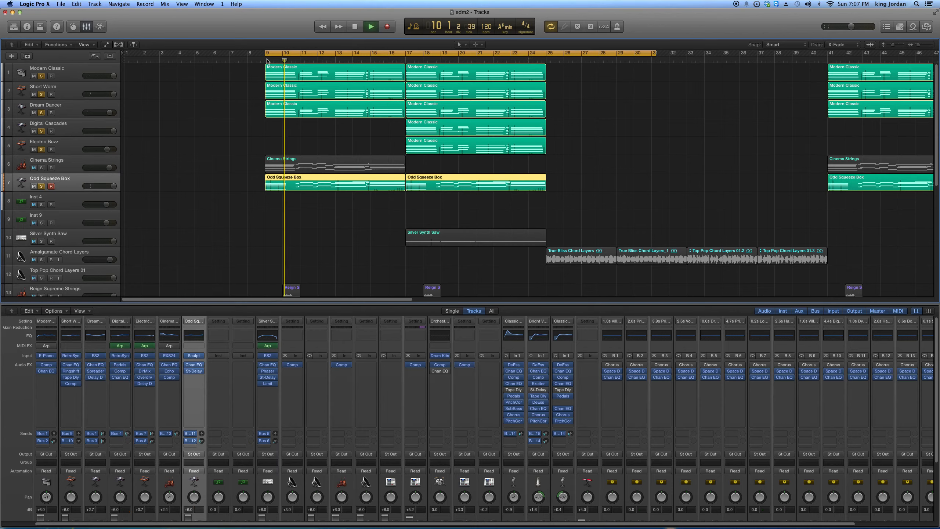
key(space)
click(268, 60)
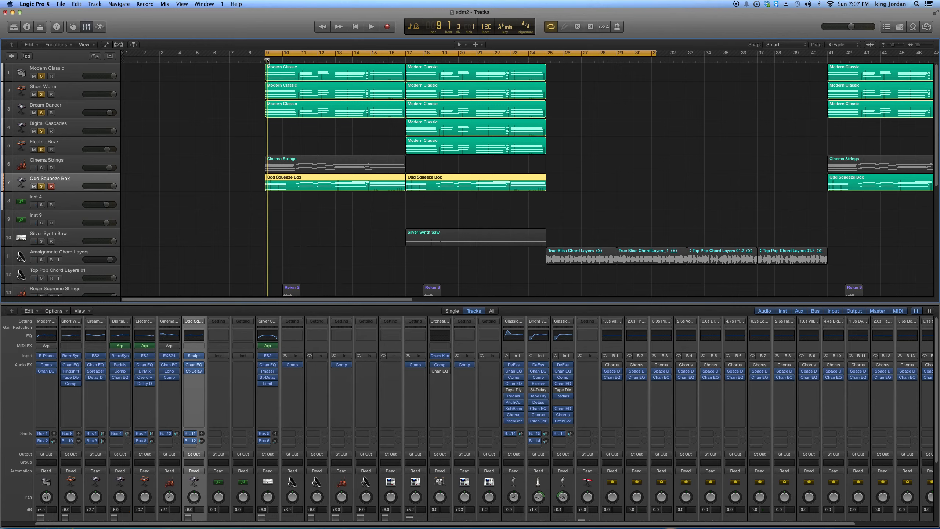
click(266, 60)
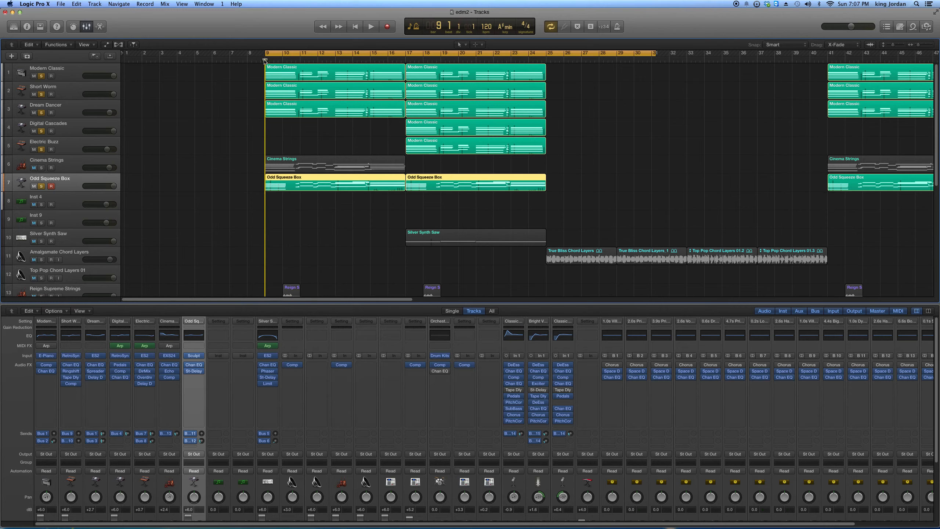
key(space)
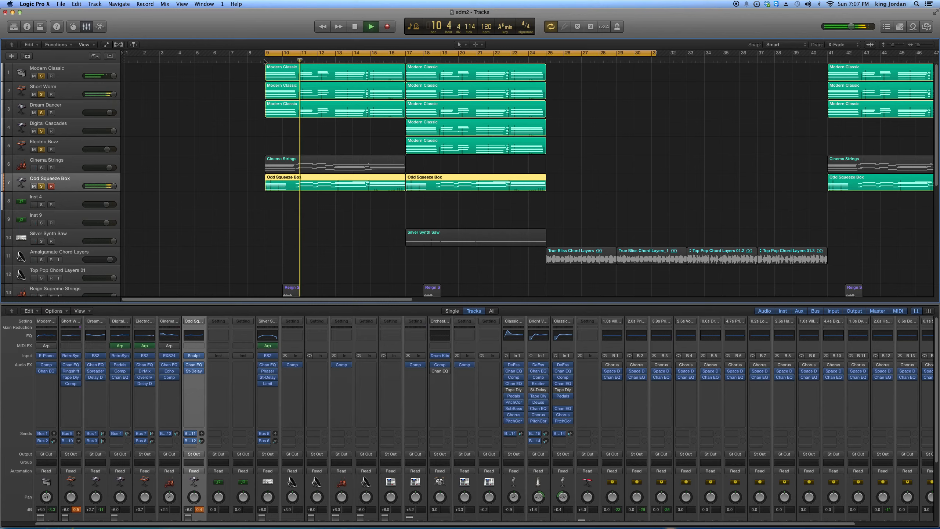
Add Cinema Strings to the soloed tracks during playback, stopping at the end of bar 24 and returning the playhead to bar 9.
click(42, 168)
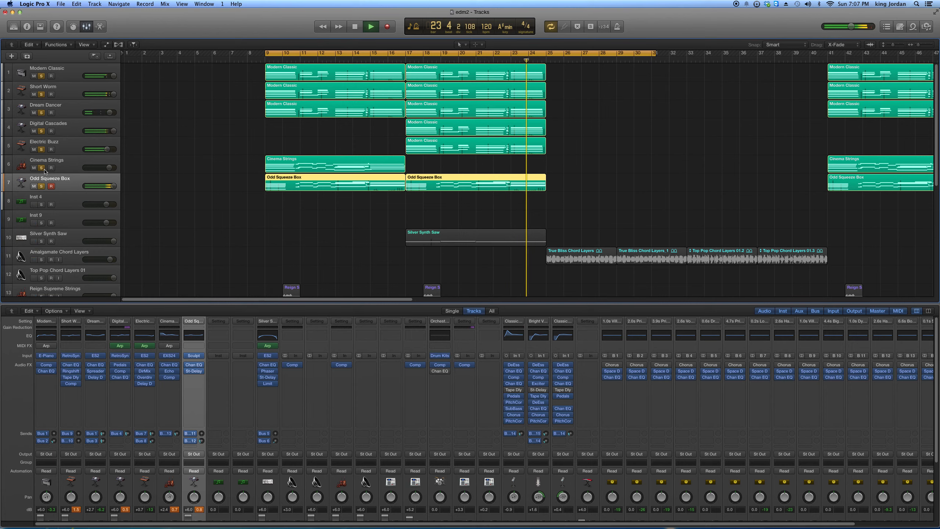
key(space)
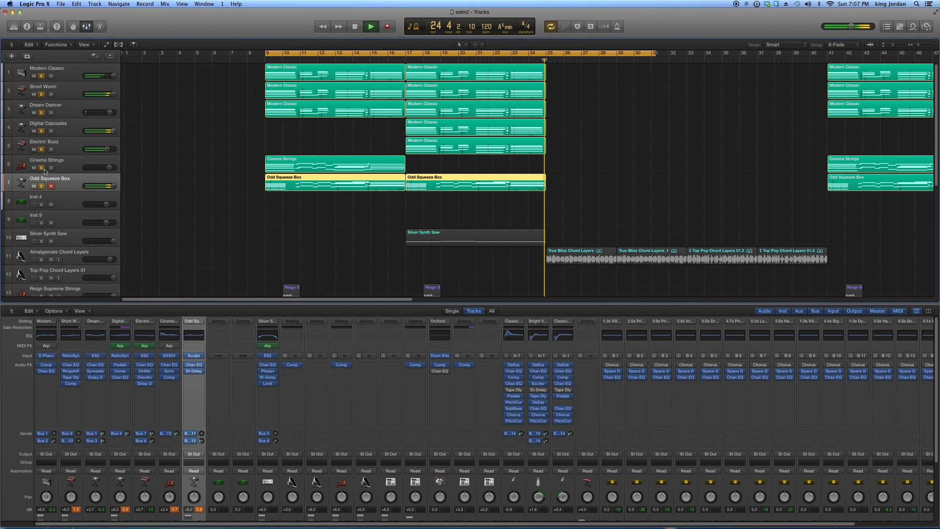
click(265, 60)
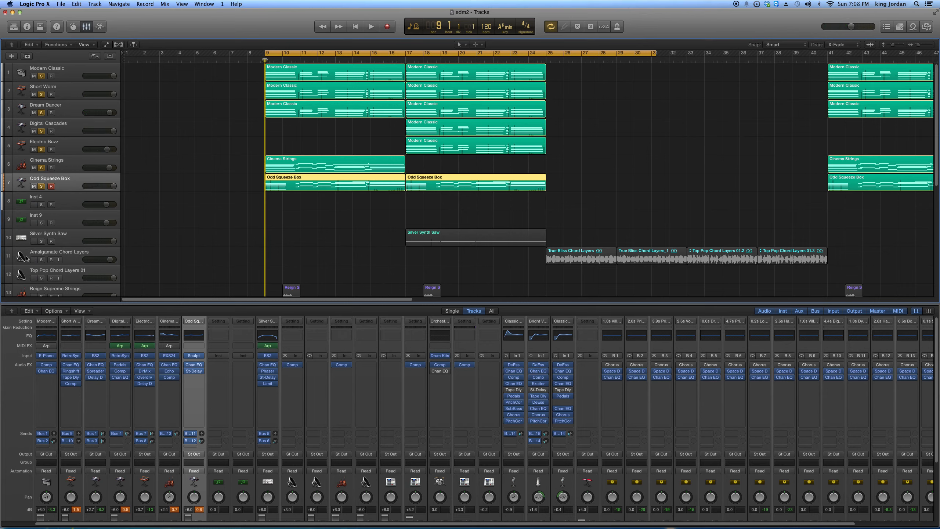
Solo Silver Synth Saw as well, set the playhead to bar 17 and start playback.
click(41, 241)
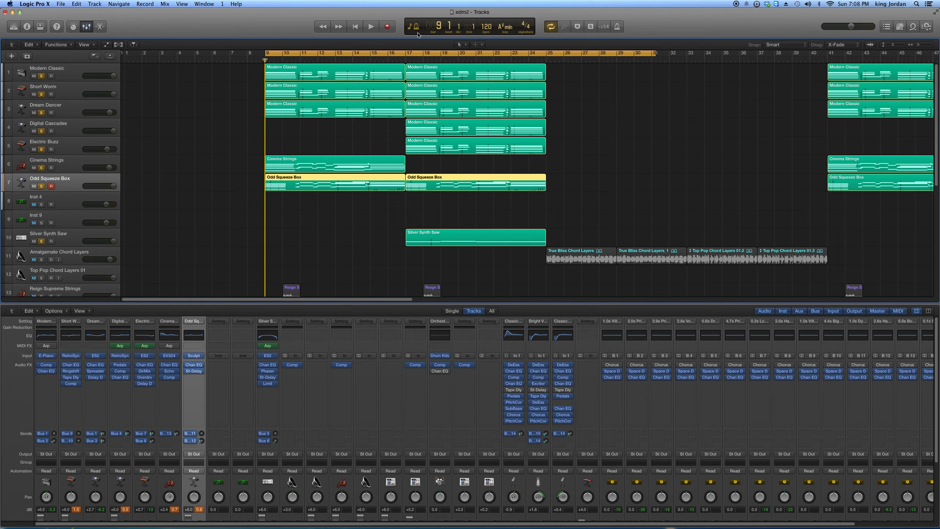
click(405, 59)
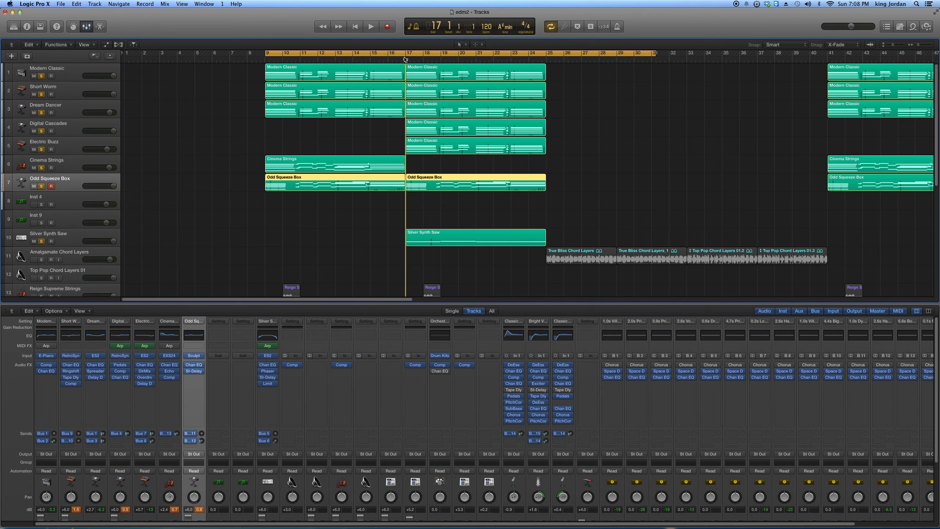
key(space)
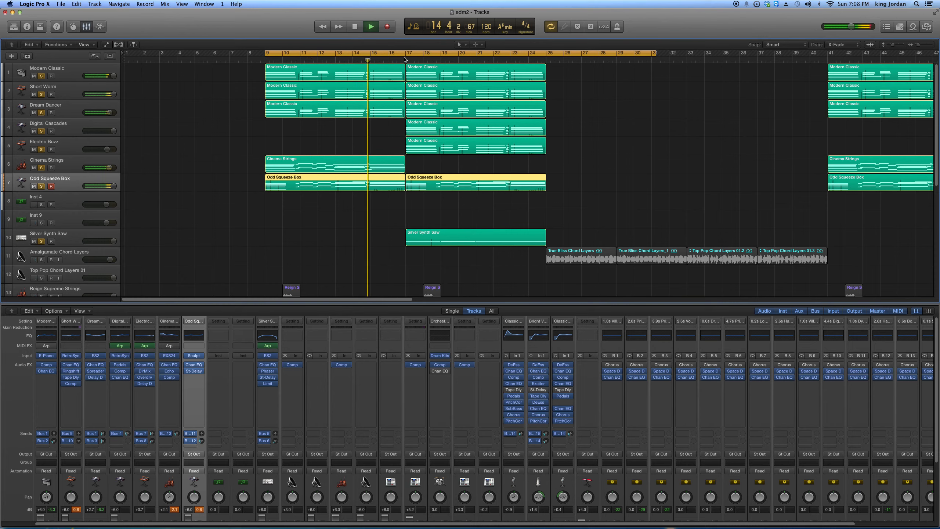
Solo Top Pop Chord Layers 01 briefly during playback and turn its solo off again.
scroll(314, 198, down, 1)
scroll(235, 205, down, 3)
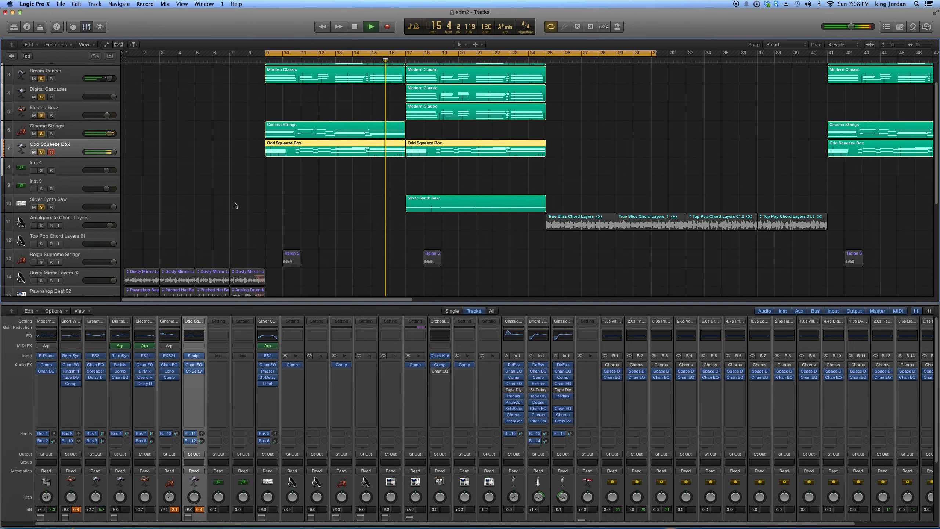
click(41, 244)
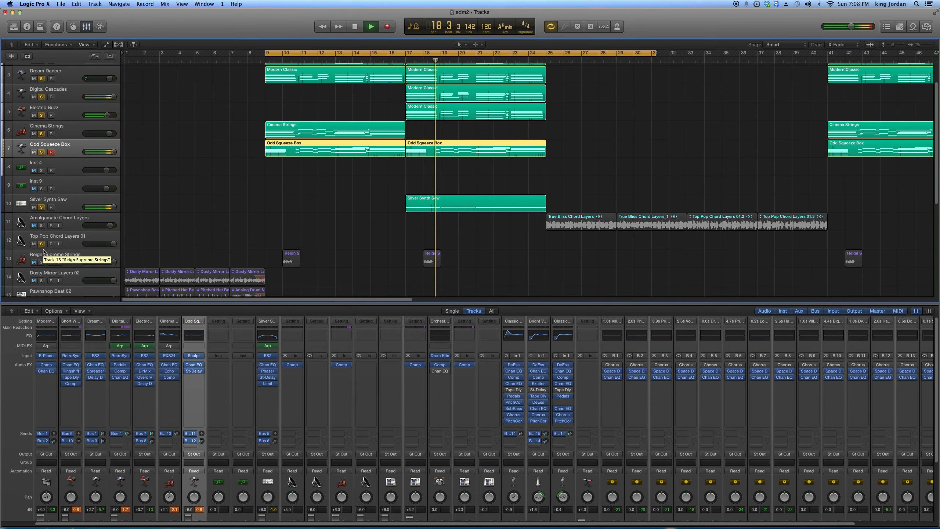
click(43, 245)
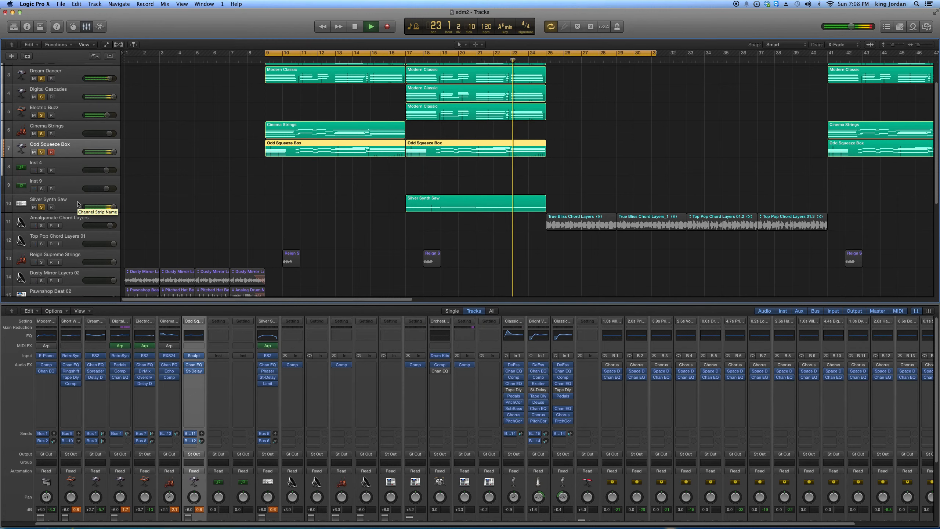
With playback stopped at bar 17, turn off solo on Odd Squeeze Box, Cinema Strings, Electric Buzz, Digital Cascades and Dream Dancer.
key(space)
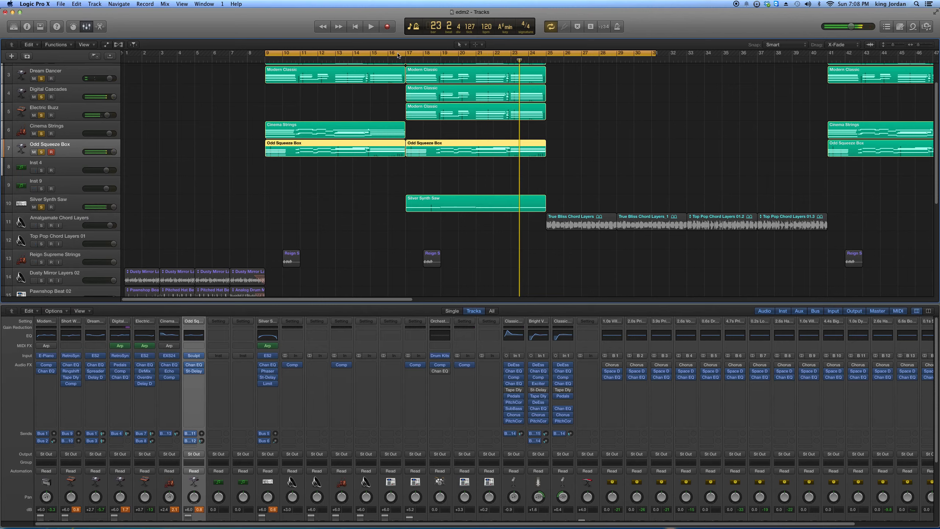
click(406, 57)
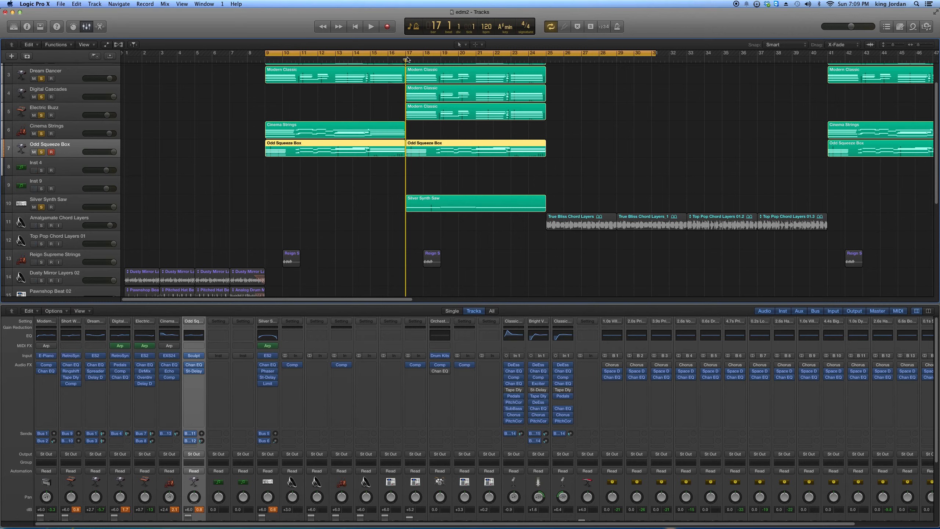
click(42, 152)
click(42, 134)
click(42, 116)
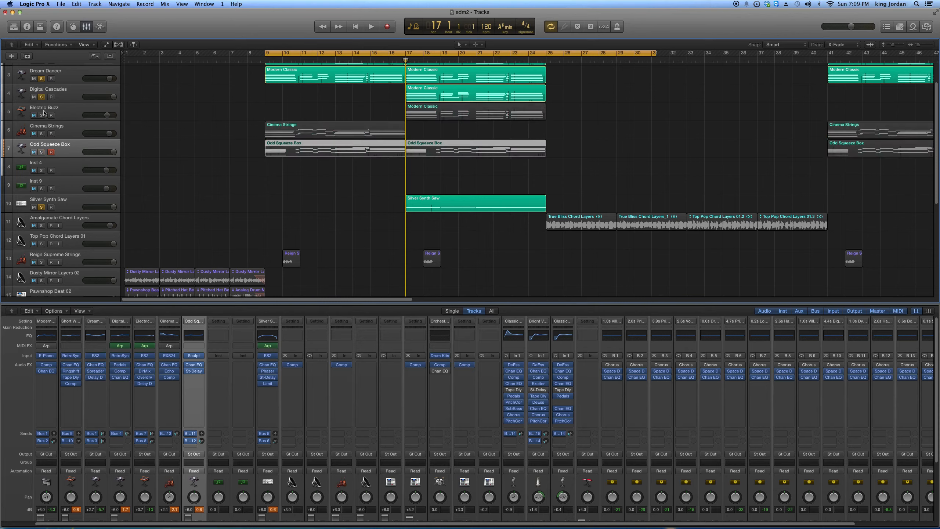
click(41, 97)
click(41, 79)
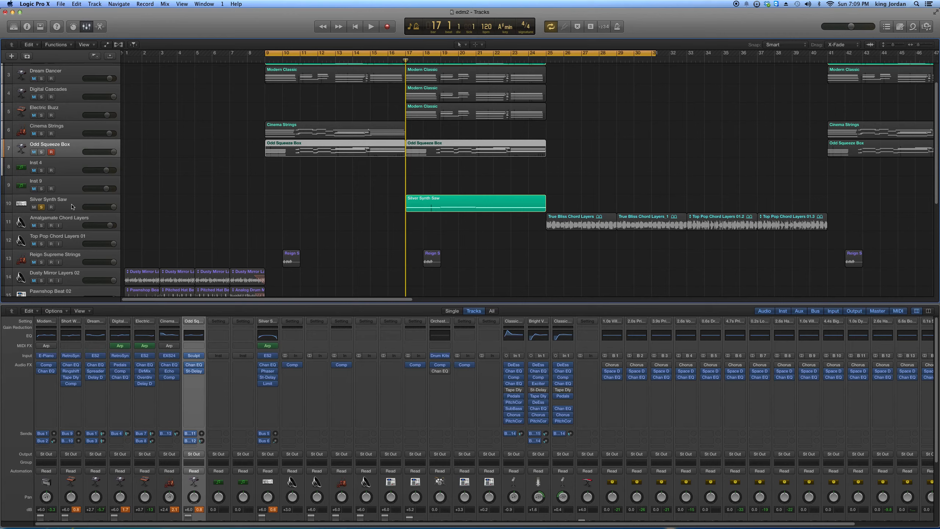
Audition the soloed Silver Synth Saw from bar 17, stopping playback near the end of bar 24.
key(space)
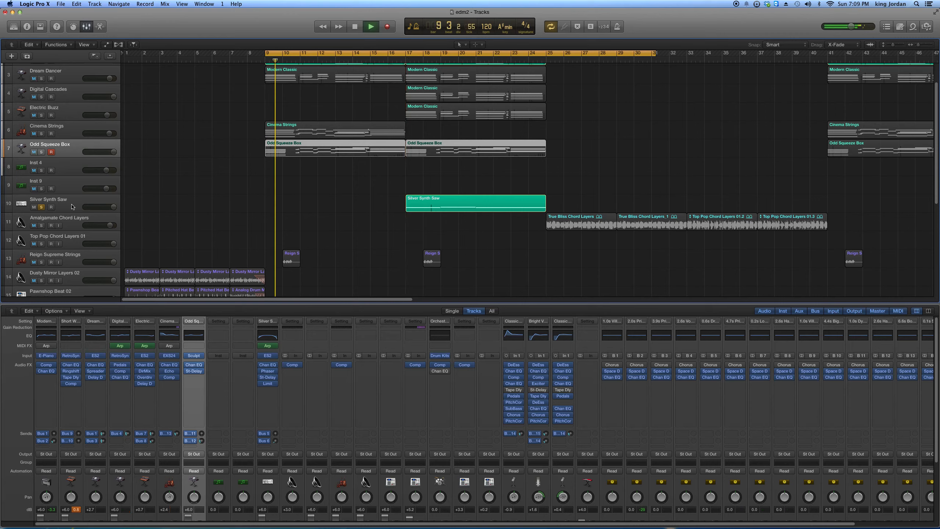
click(406, 61)
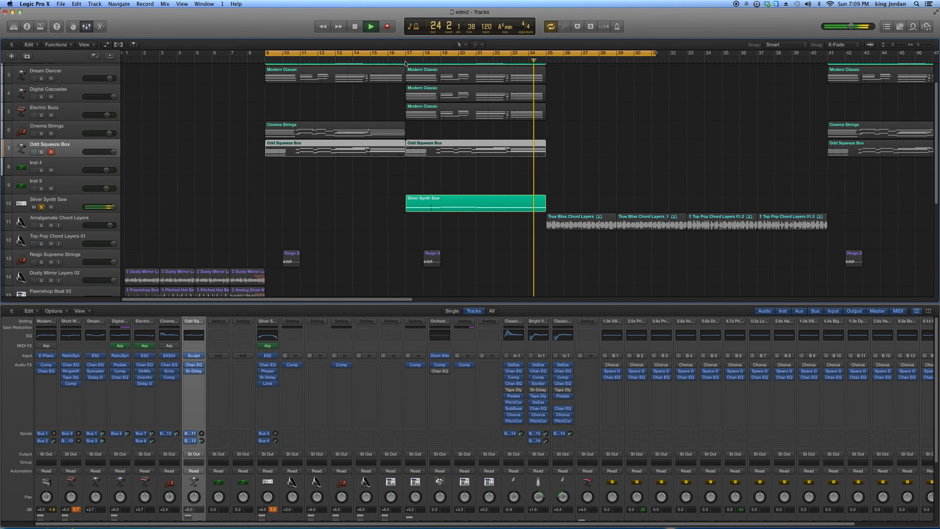
key(space)
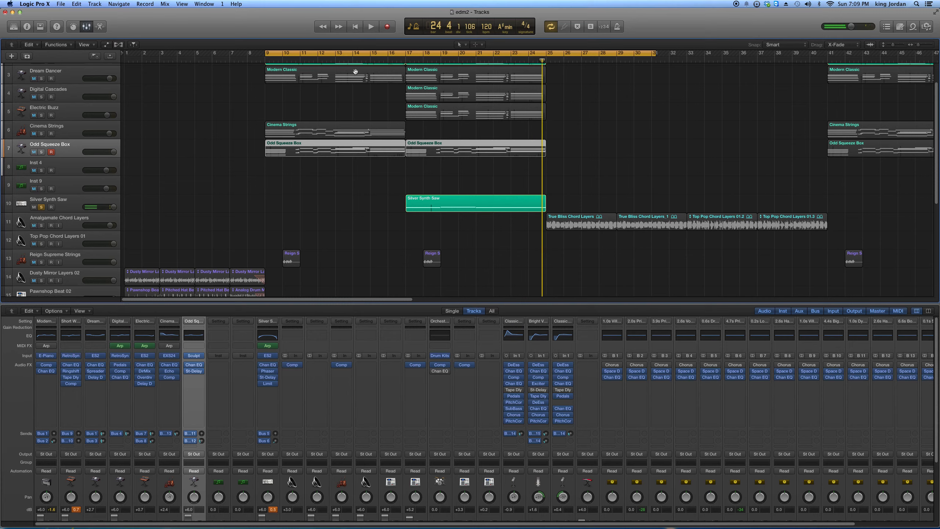
scroll(234, 162, down, 1)
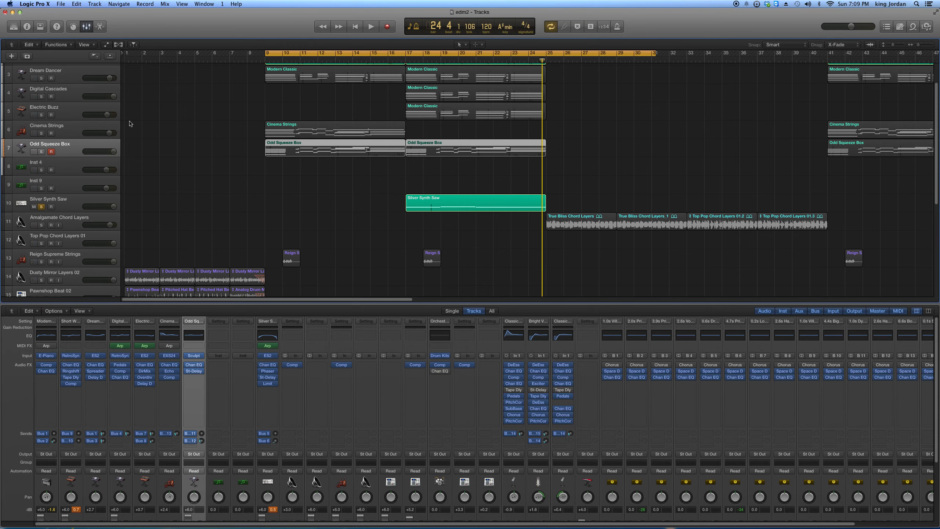
Turn off solo on the Modern Classic, Short Worm and Silver Synth Saw tracks so the full arrangement can be heard.
scroll(217, 180, up, 2)
scroll(218, 181, down, 3)
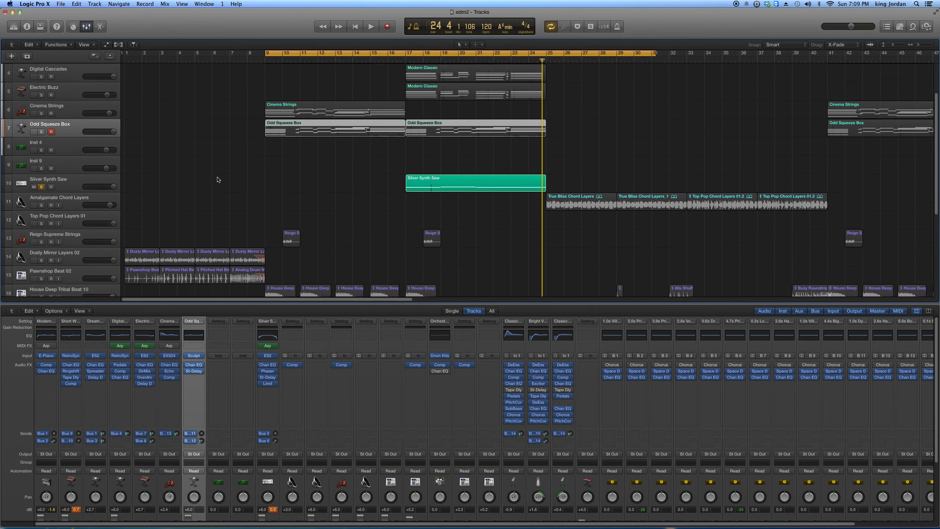
scroll(218, 179, up, 2)
scroll(56, 87, up, 1)
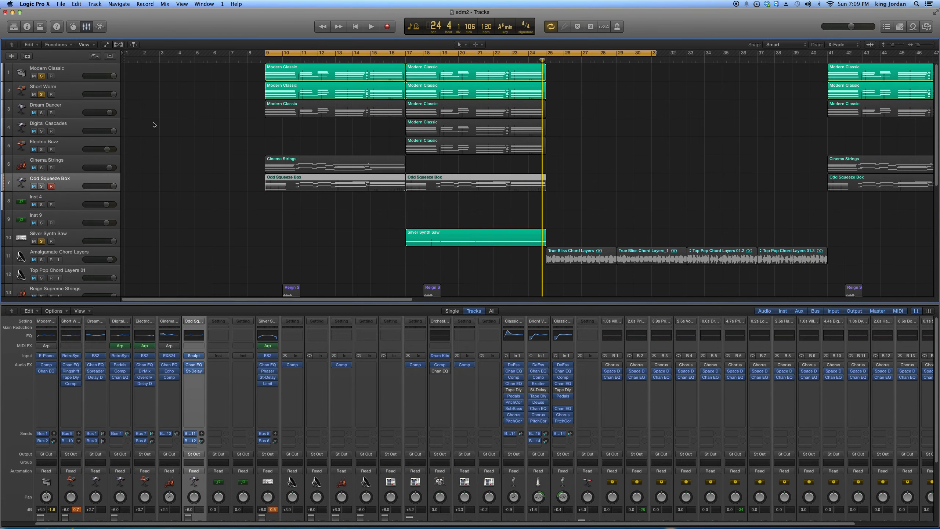
click(42, 76)
click(42, 94)
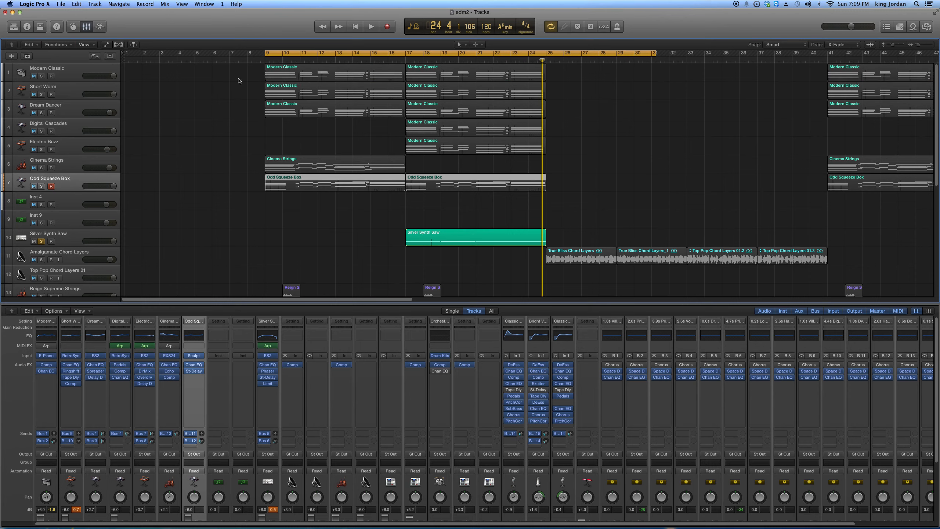
click(41, 241)
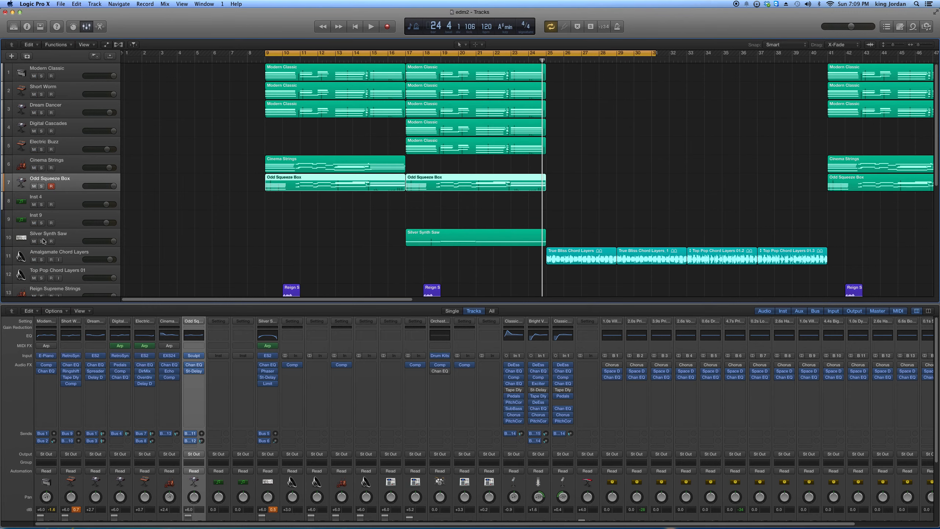
Play the full arrangement from bar 9 with no tracks soloed.
click(263, 60)
key(space)
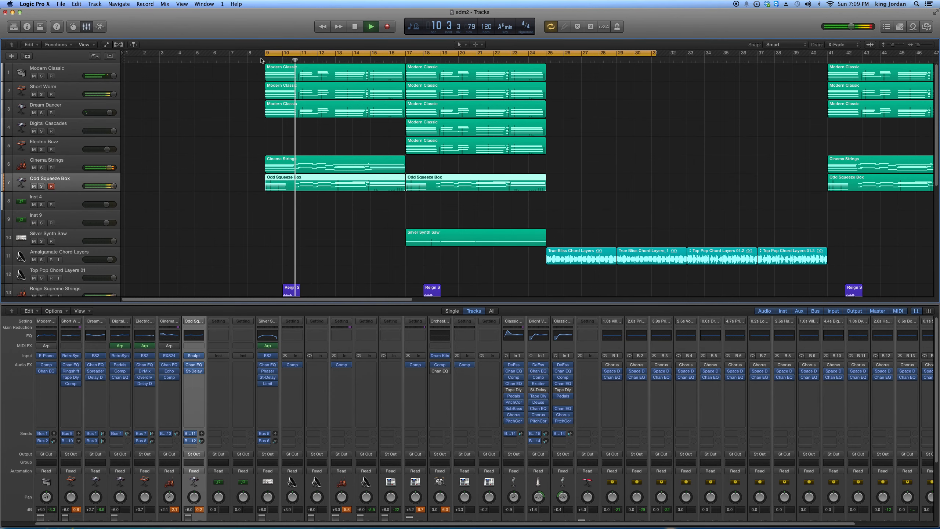
scroll(309, 167, down, 1)
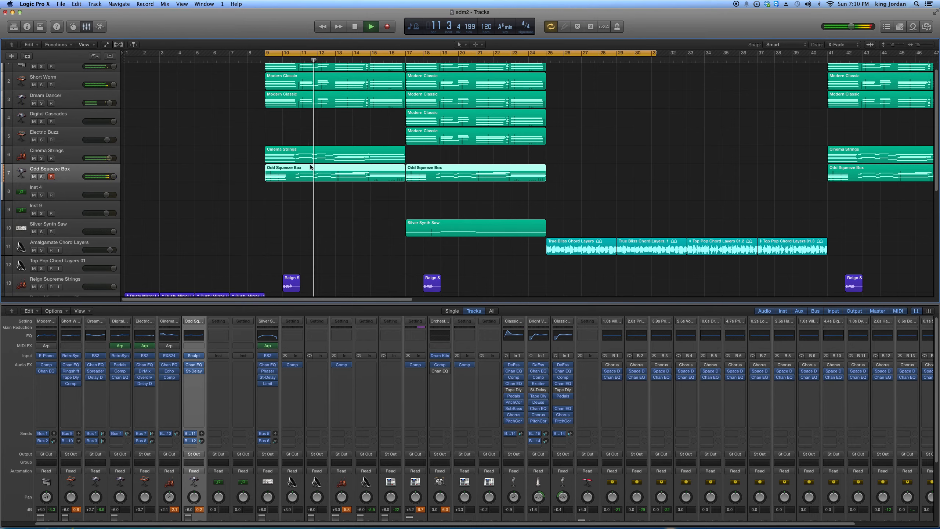
Hide the mixer during playback to show all the tracks, and start adjusting the volume of Noisy Fader Beat 02.
click(89, 30)
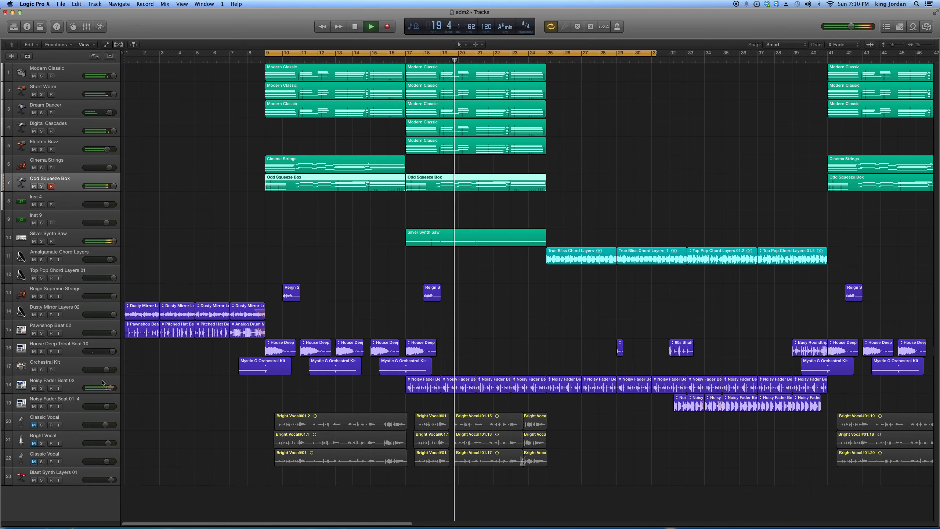
click(111, 389)
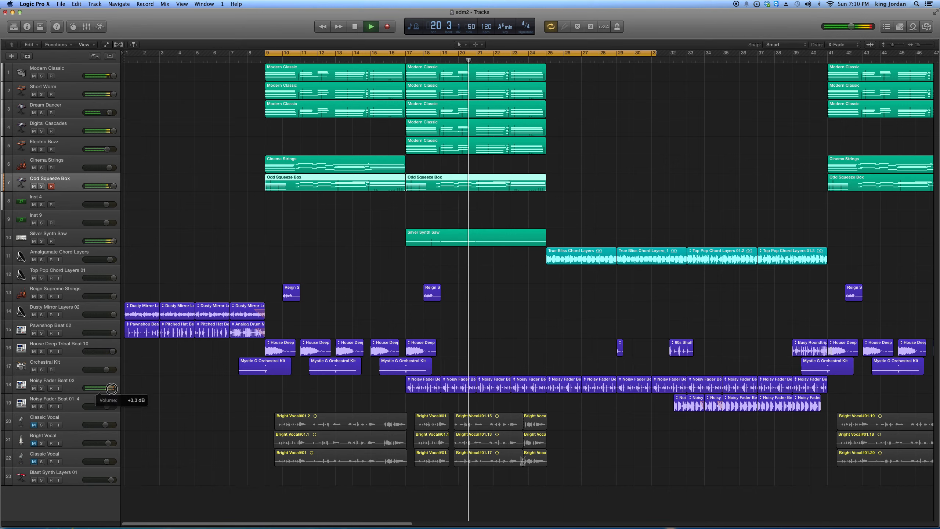